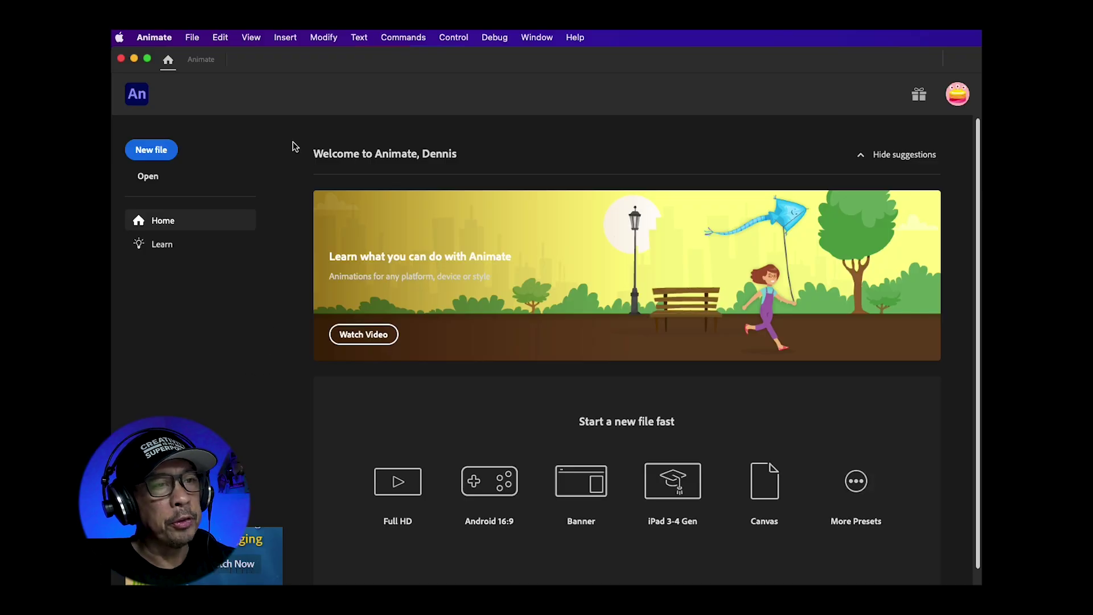
Start a new blank document from the Full HD preset (1920×1080, 30 fps)
{"action": "left_click", "coordinate": [153, 150]}
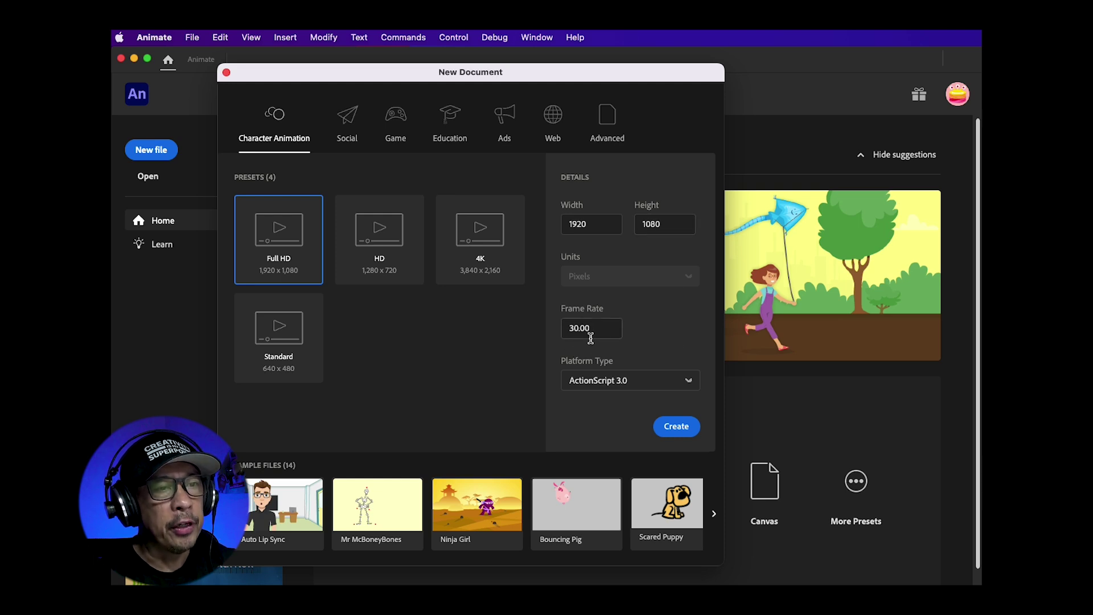
{"action": "left_click", "coordinate": [673, 428]}
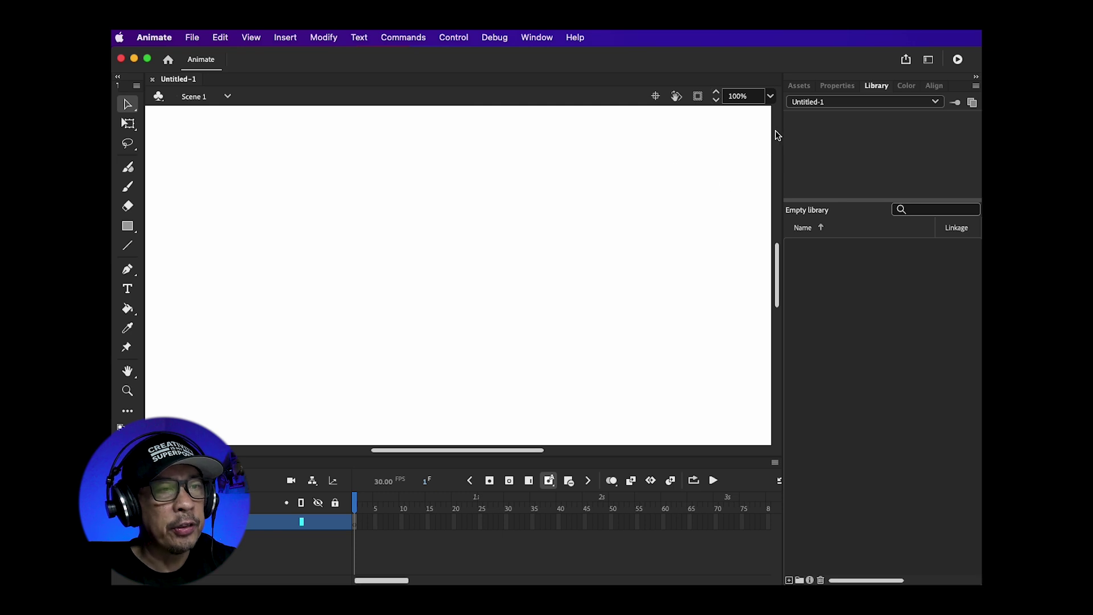
Zoom the stage view to 50% and adjust the scrollbars so the whole stage shows
{"action": "left_click", "coordinate": [771, 98]}
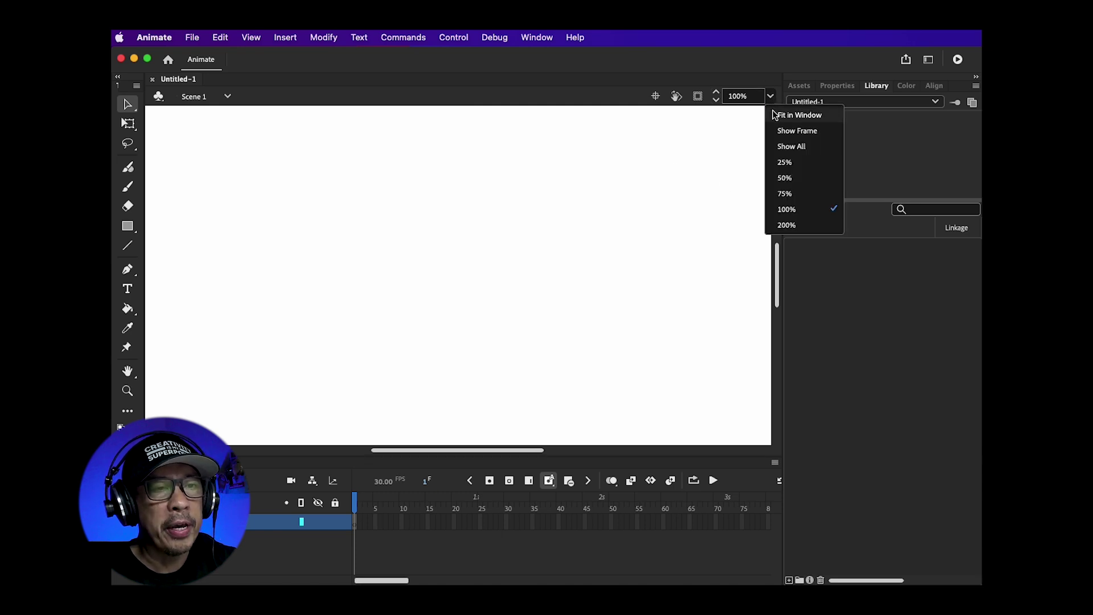
{"action": "left_click", "coordinate": [805, 178]}
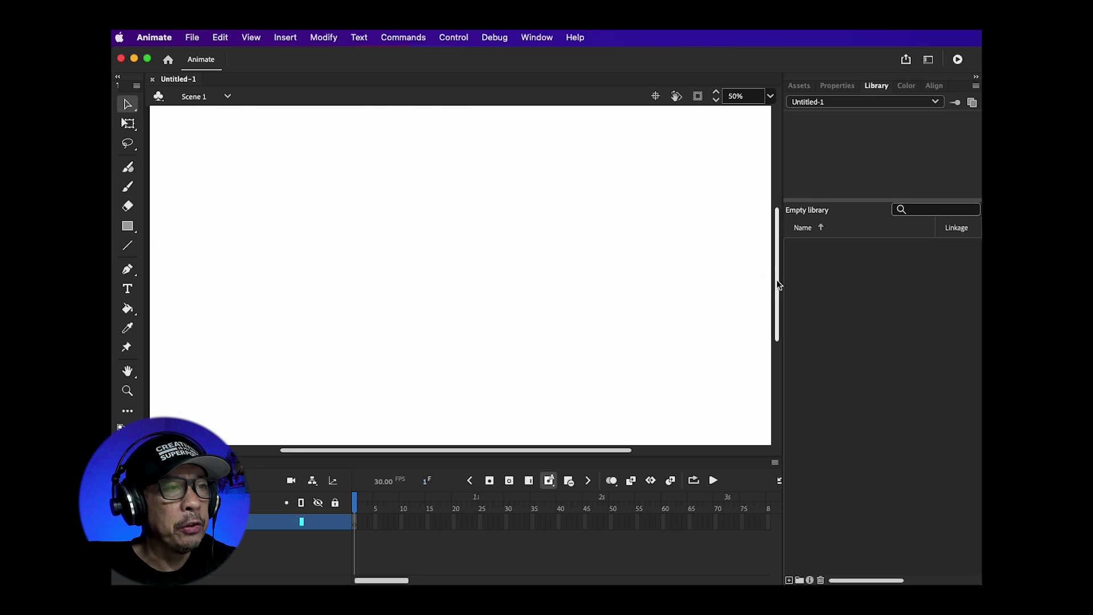
{"action": "mouse_move", "coordinate": [777, 279]}
{"action": "left_mouse_down"}
{"action": "mouse_move", "coordinate": [778, 232]}
{"action": "mouse_move", "coordinate": [774, 278]}
{"action": "left_mouse_up"}
{"action": "left_click_drag", "start_coordinate": [561, 454], "coordinate": [562, 454]}
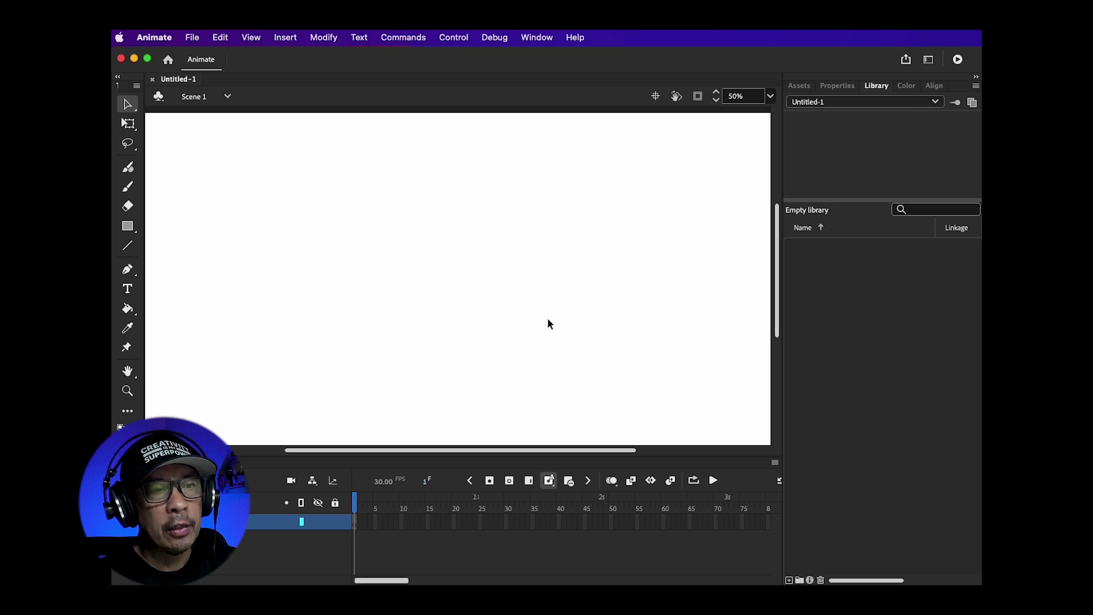
{"action": "left_click", "coordinate": [537, 37]}
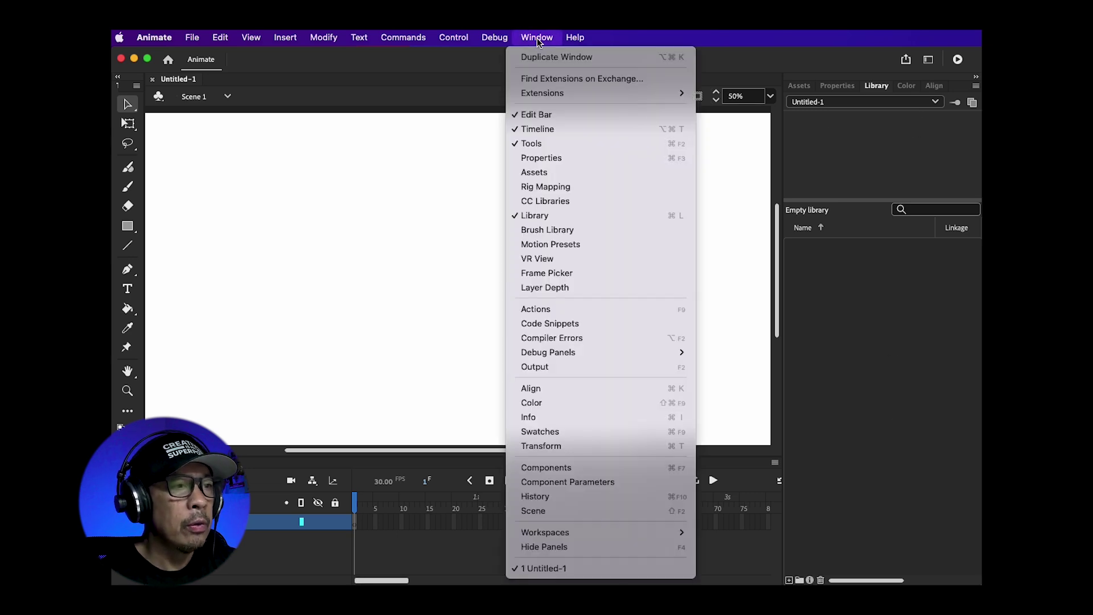
{"action": "mouse_move", "coordinate": [564, 531]}
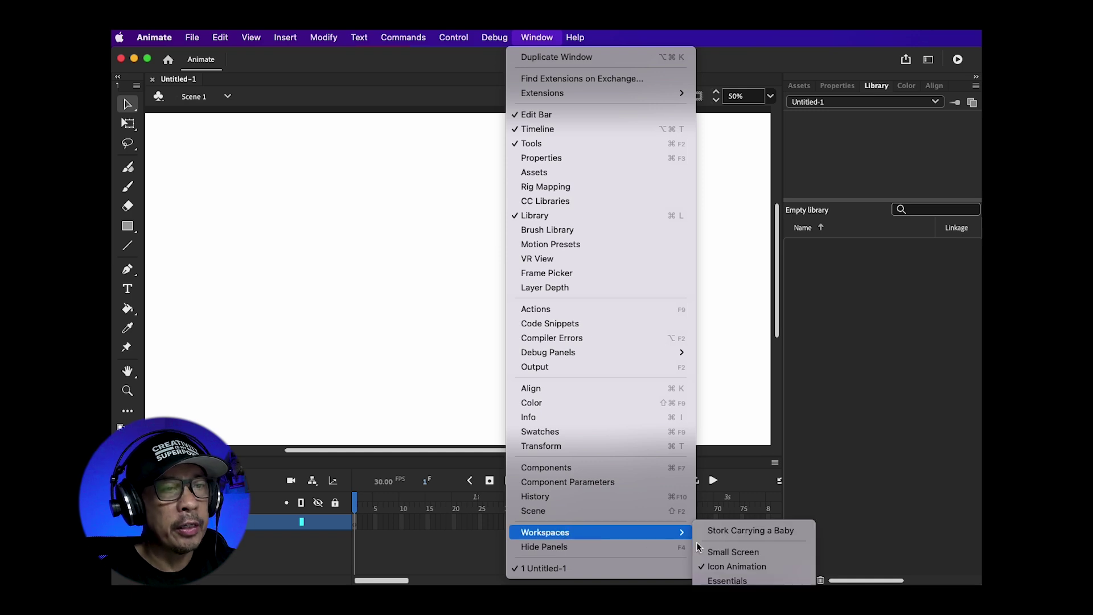
{"action": "left_click", "coordinate": [795, 569]}
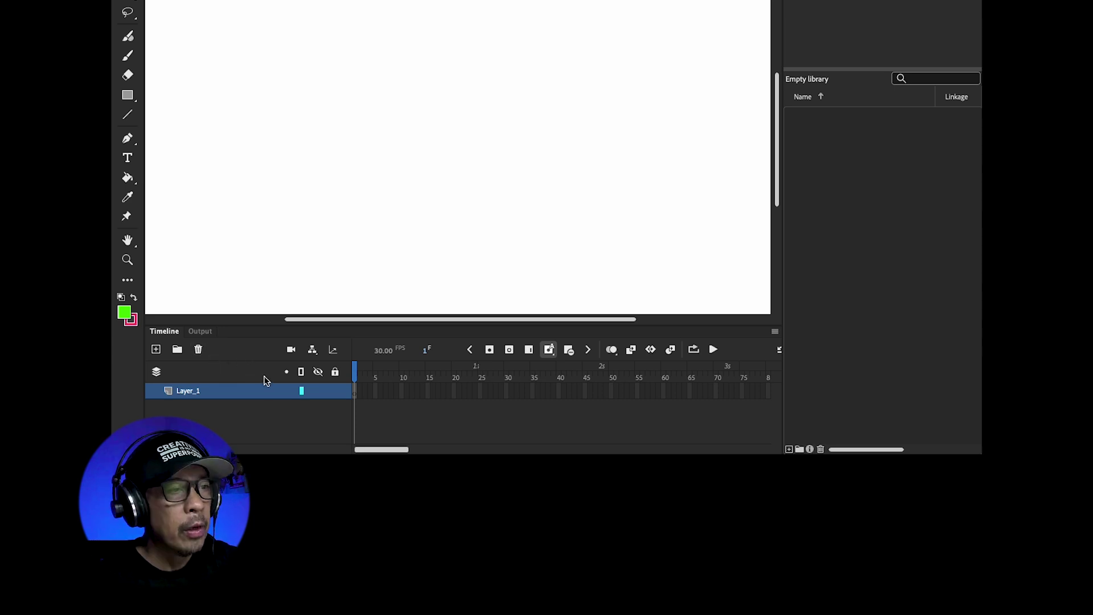
{"action": "mouse_move", "coordinate": [305, 387]}
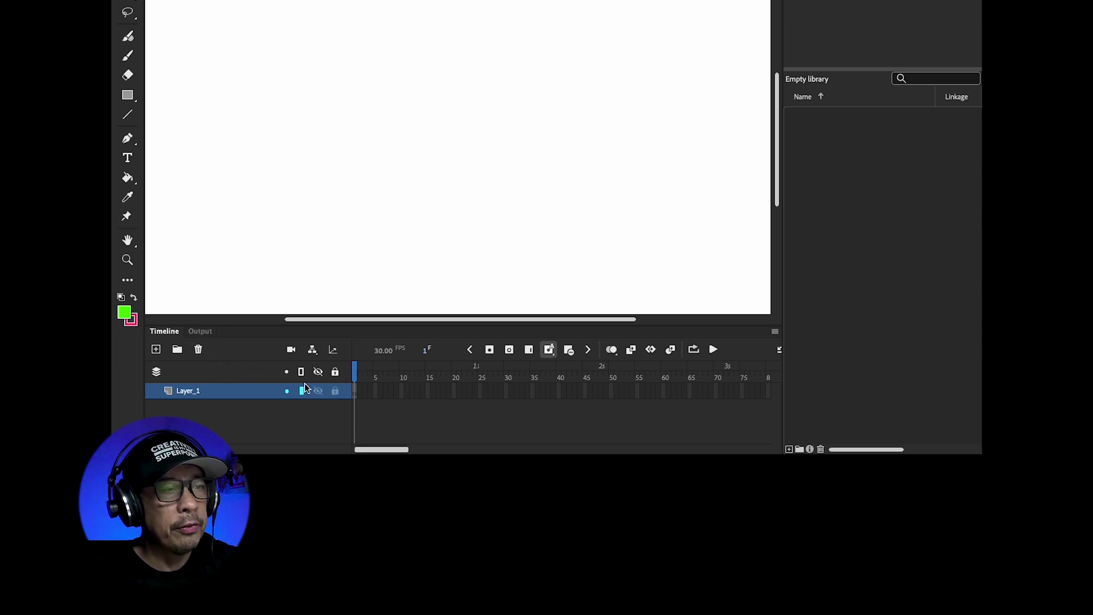
Pick red for the fill and confirm #FF3300 in the Color Picker
{"action": "left_click", "coordinate": [125, 312]}
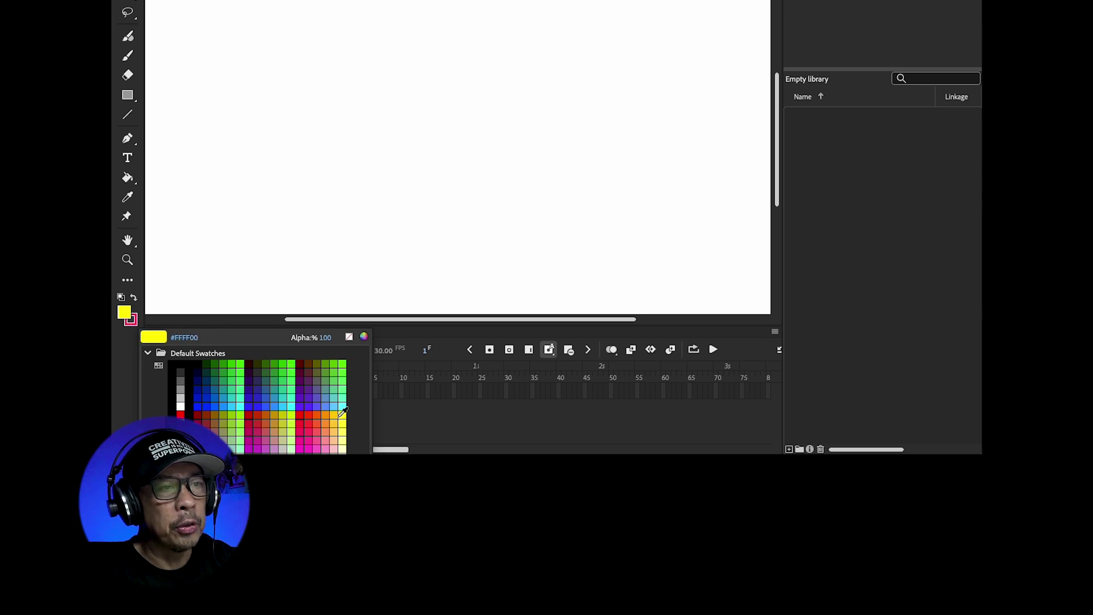
{"action": "left_click", "coordinate": [179, 414]}
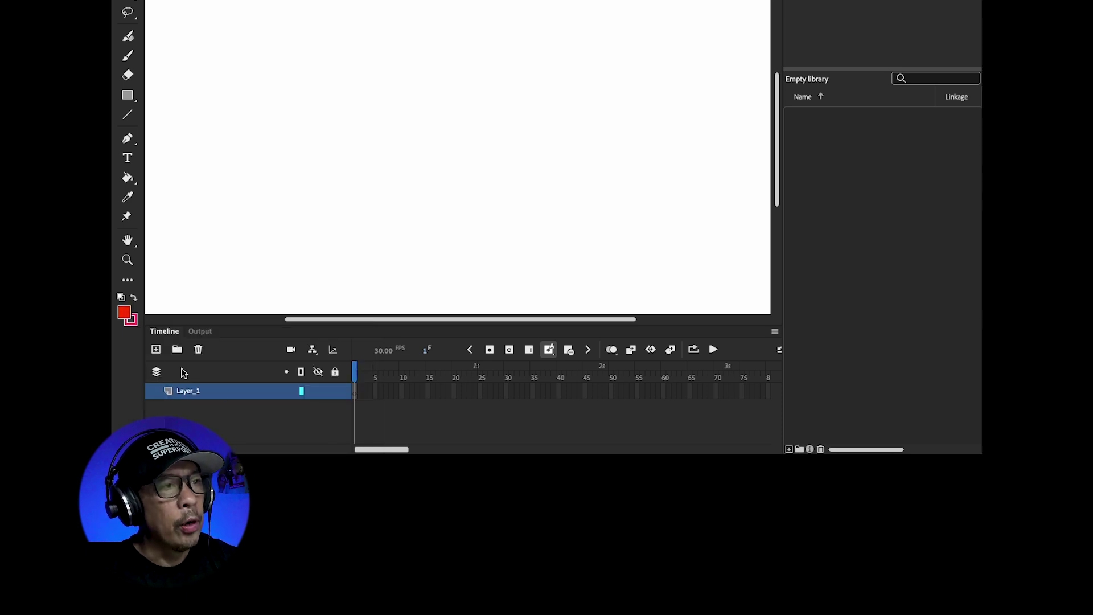
{"action": "left_click", "coordinate": [123, 312]}
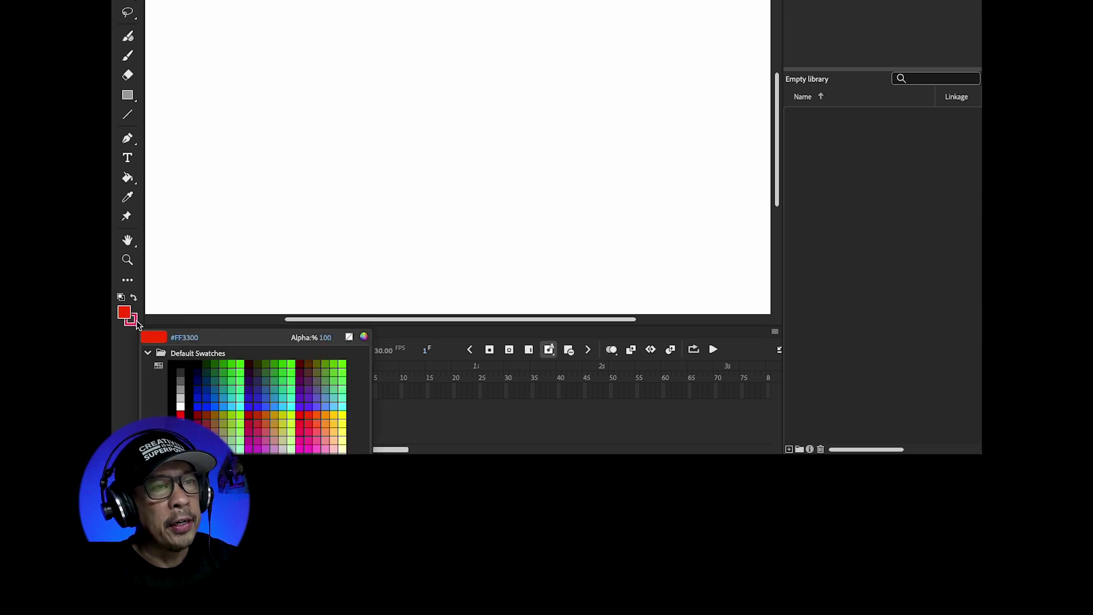
{"action": "left_click", "coordinate": [364, 337]}
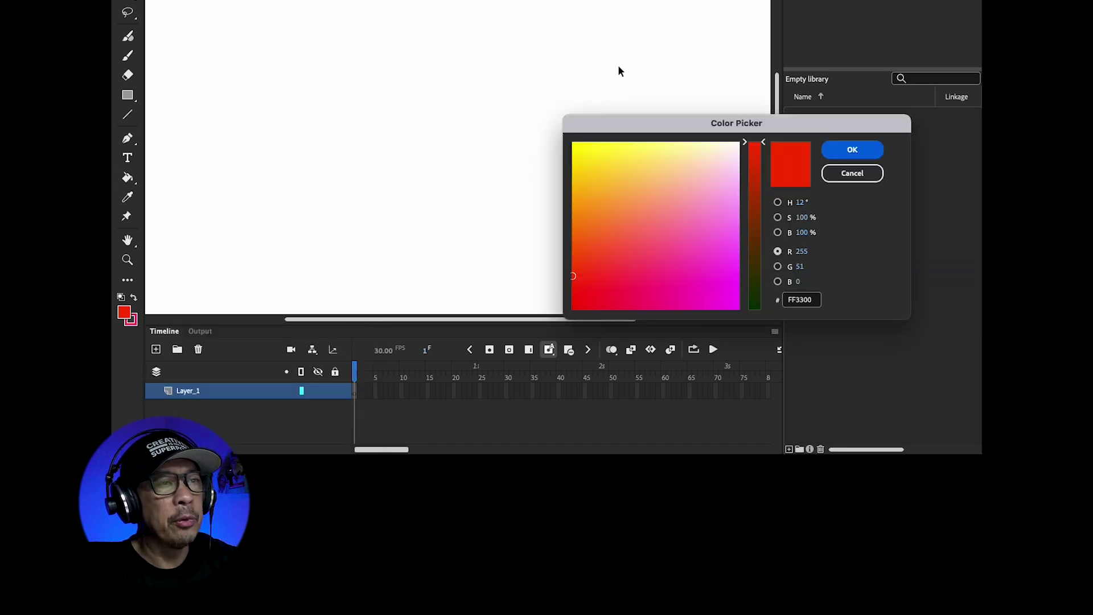
{"action": "left_click_drag", "start_coordinate": [676, 117], "coordinate": [504, 96]}
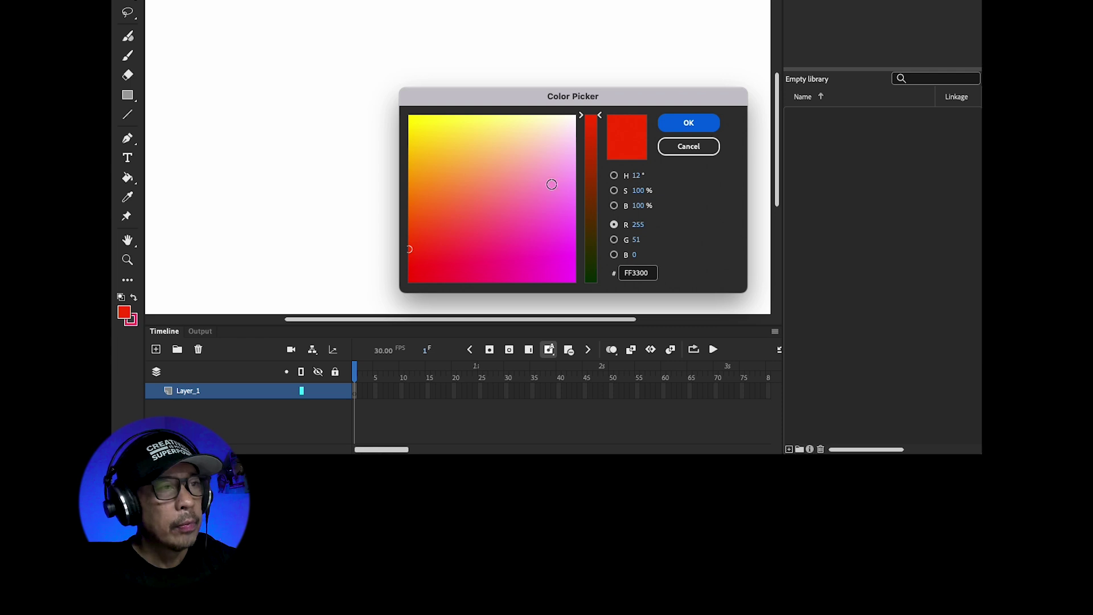
{"action": "left_click", "coordinate": [672, 130]}
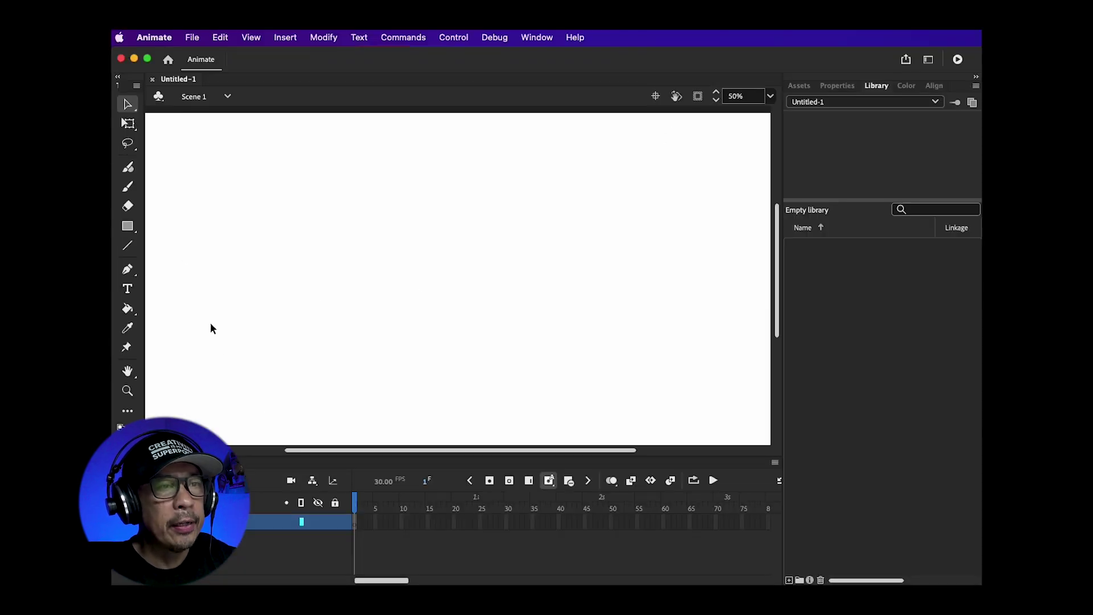
Switch to the Oval tool and draw a red circle near the stage's left edge
{"action": "left_click", "coordinate": [128, 227]}
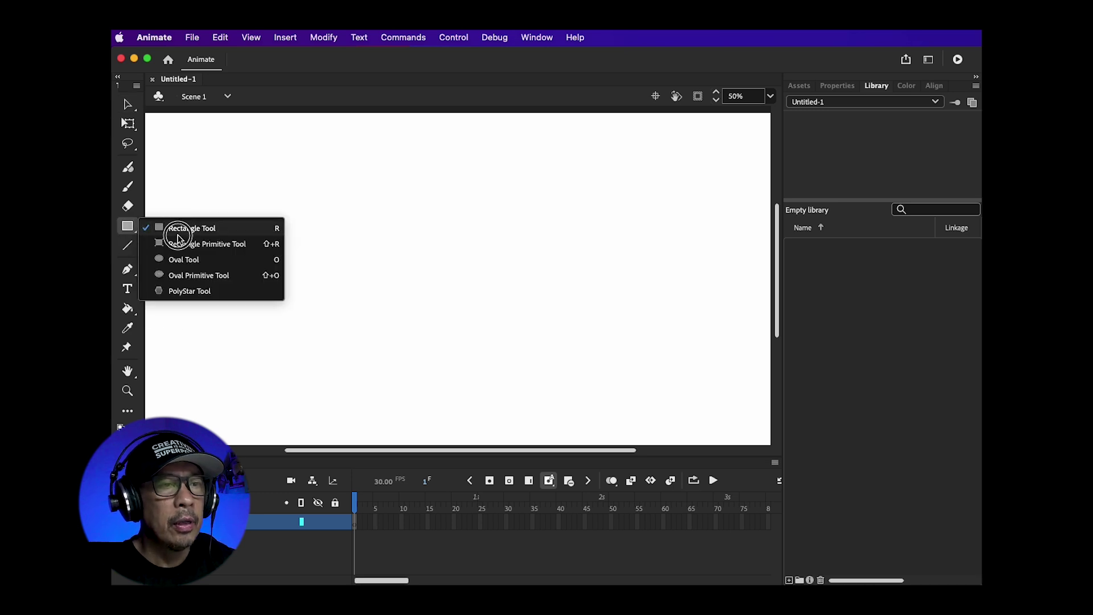
{"action": "left_click", "coordinate": [176, 261]}
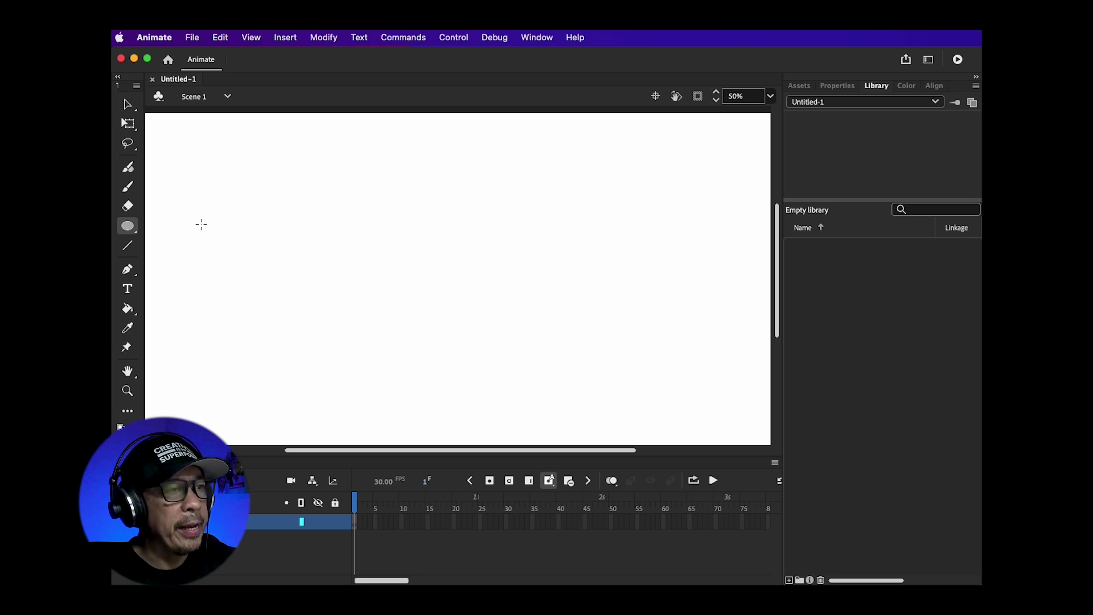
{"action": "left_click_drag", "start_coordinate": [177, 203], "coordinate": [215, 260]}
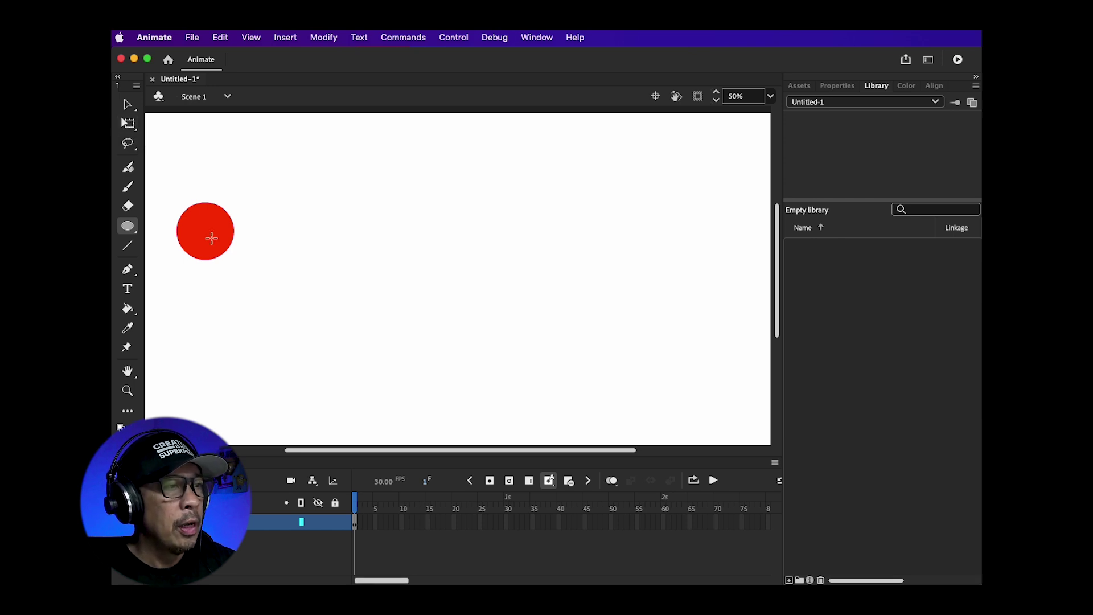
Try resizing the red circle with Free Transform, then undo to keep its original size
{"action": "left_click", "coordinate": [128, 107]}
{"action": "left_click", "coordinate": [207, 224]}
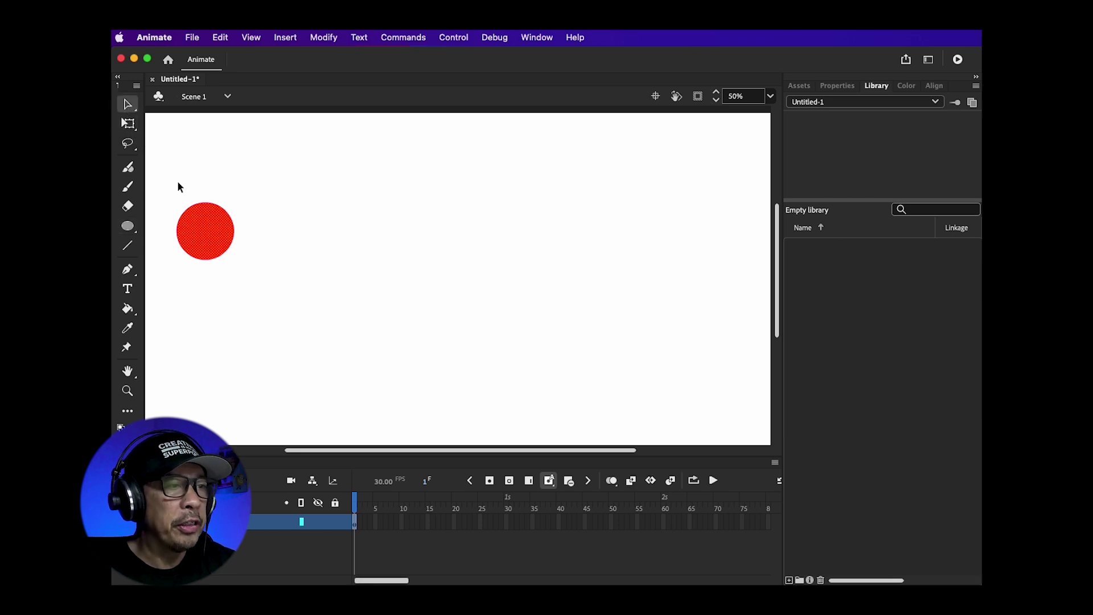
{"action": "left_click", "coordinate": [128, 124]}
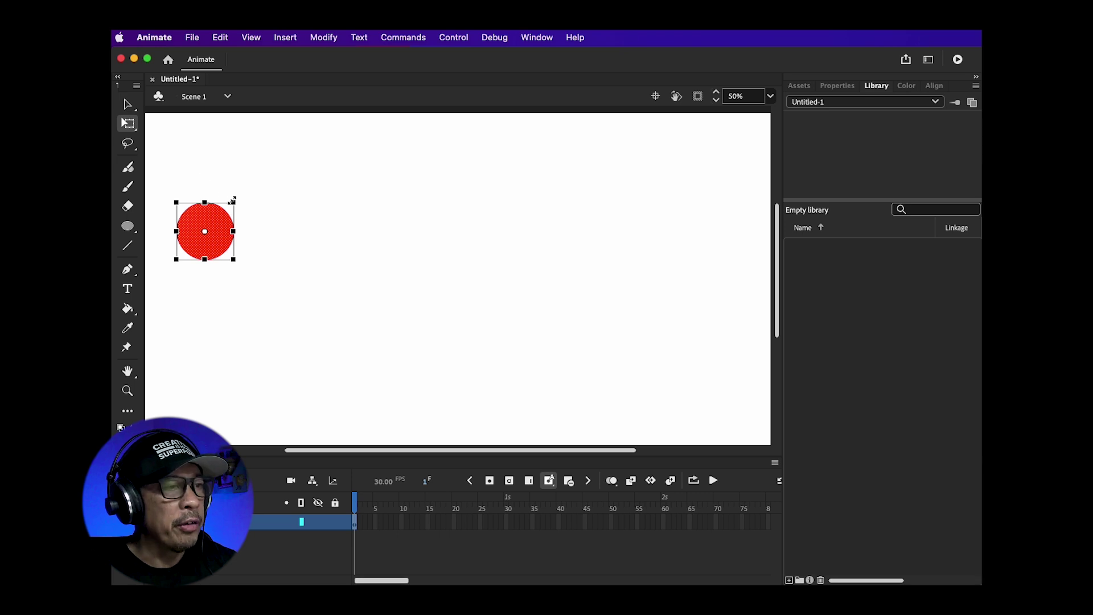
{"action": "mouse_move", "coordinate": [234, 202]}
{"action": "left_mouse_down"}
{"action": "mouse_move", "coordinate": [249, 186]}
{"action": "mouse_move", "coordinate": [230, 203]}
{"action": "left_mouse_up"}
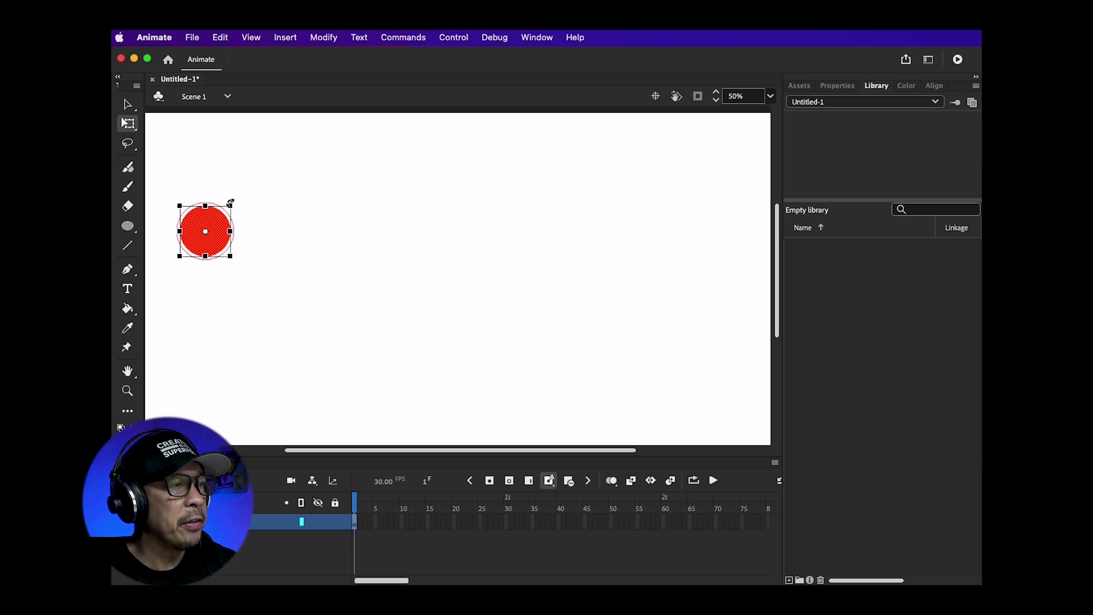
{"action": "key", "text": "super+z"}
{"action": "left_click", "coordinate": [183, 187]}
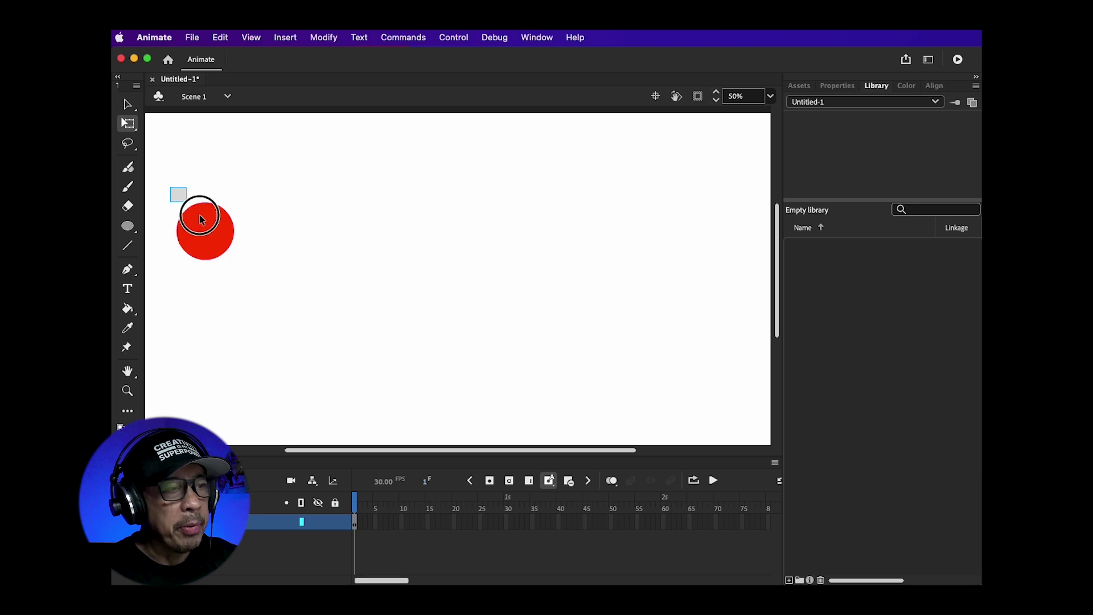
{"action": "left_click", "coordinate": [227, 224]}
{"action": "left_click_drag", "start_coordinate": [233, 201], "coordinate": [235, 202]}
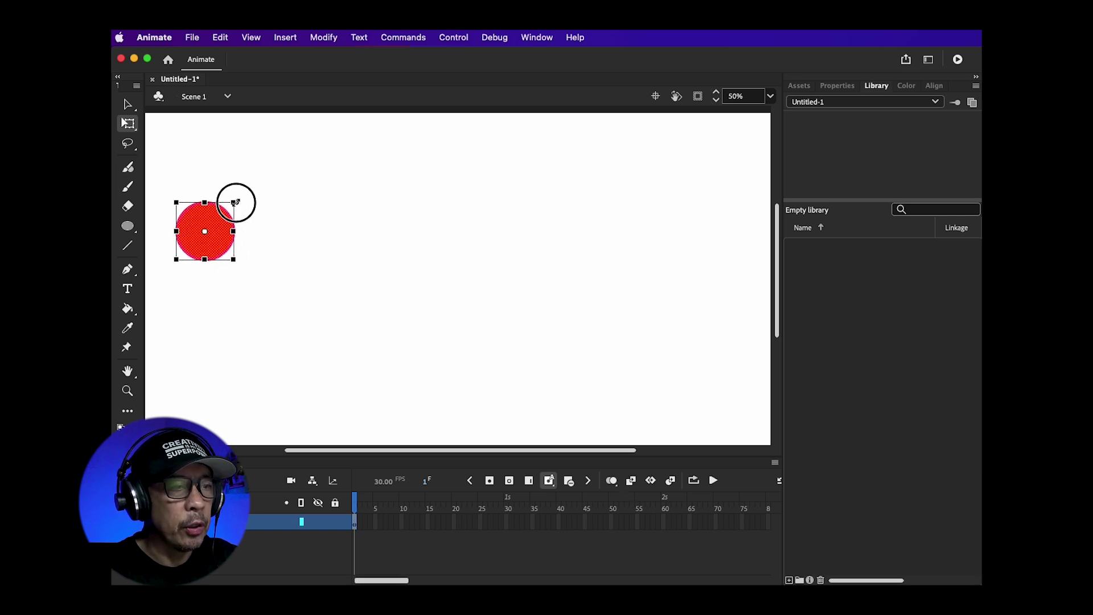
Move the red filled circle straight down the stage
{"action": "left_click", "coordinate": [127, 103]}
{"action": "left_click", "coordinate": [196, 140]}
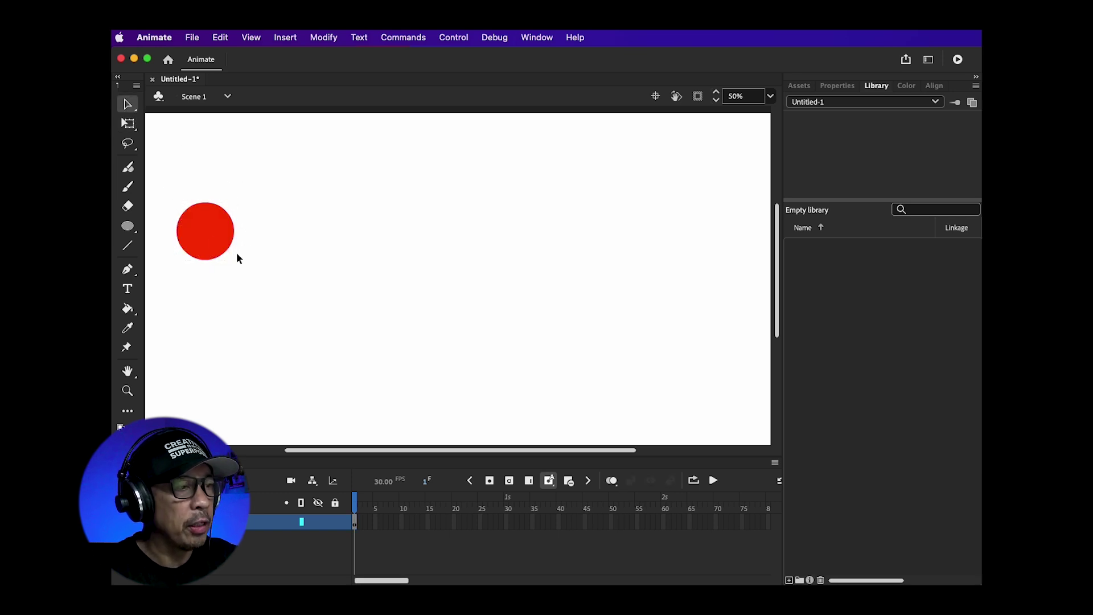
{"action": "left_click", "coordinate": [211, 240]}
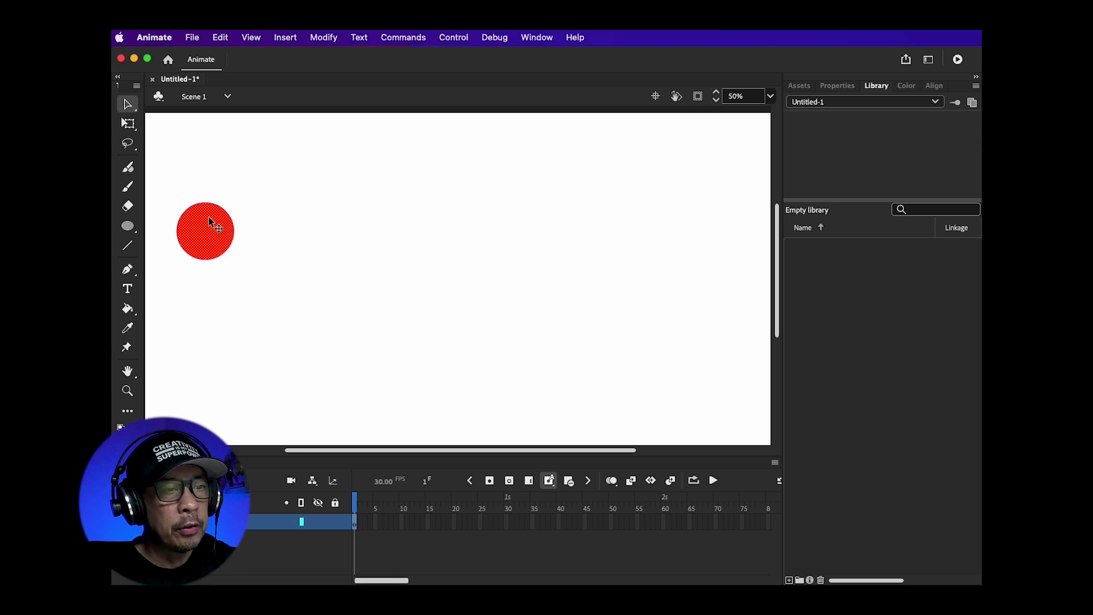
{"action": "left_click_drag", "start_coordinate": [209, 218], "coordinate": [211, 292]}
{"action": "left_click", "coordinate": [281, 282]}
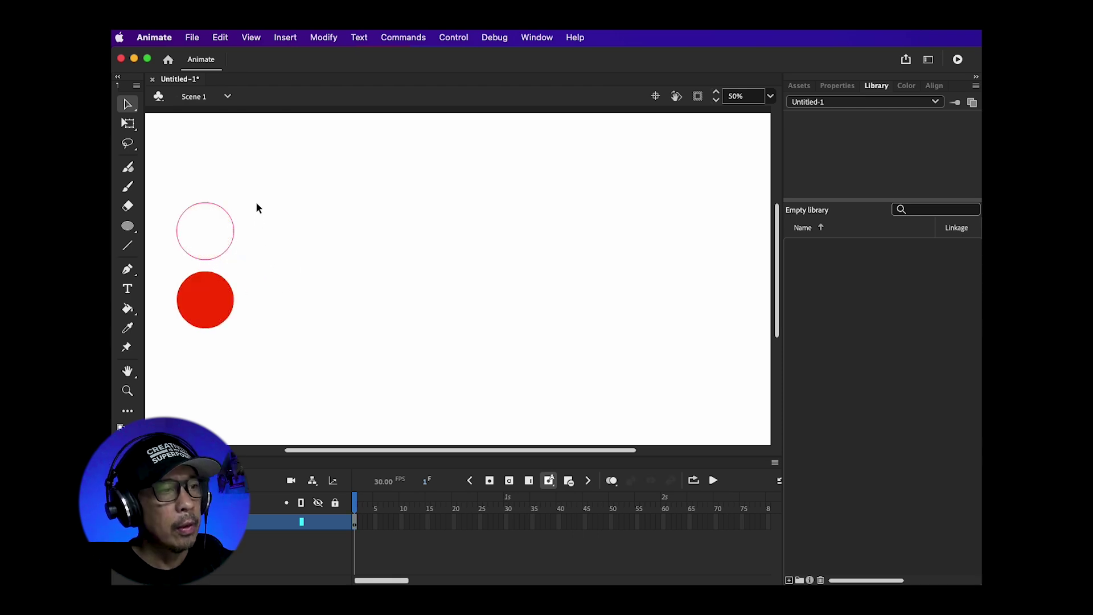
Delete the leftover pink outline circle and select the red filled circle
{"action": "left_click_drag", "start_coordinate": [166, 198], "coordinate": [239, 267]}
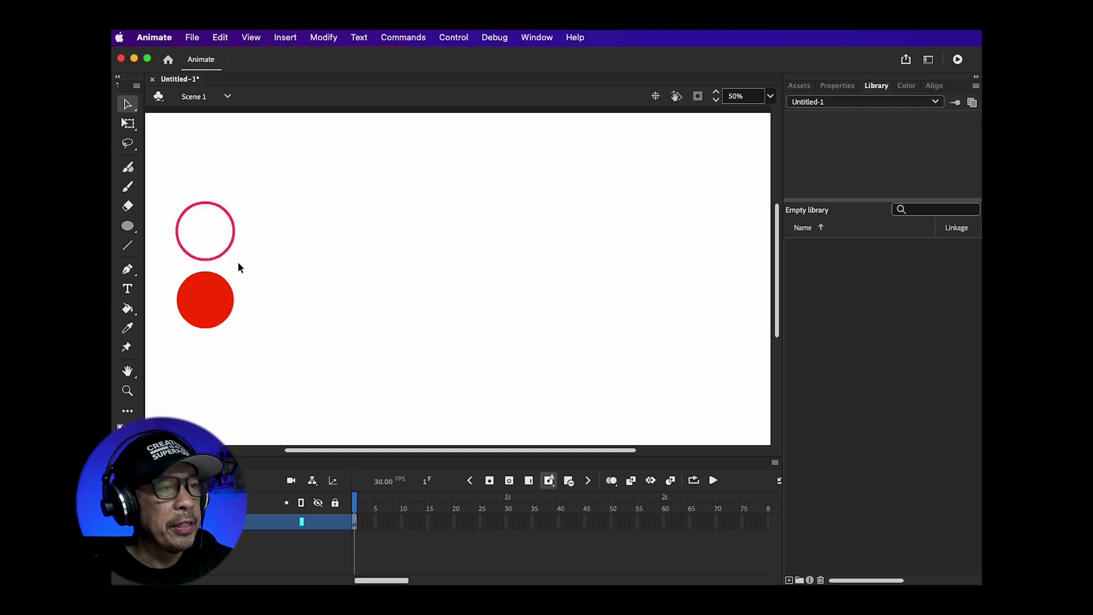
{"action": "key", "text": "Delete"}
{"action": "left_click", "coordinate": [214, 289]}
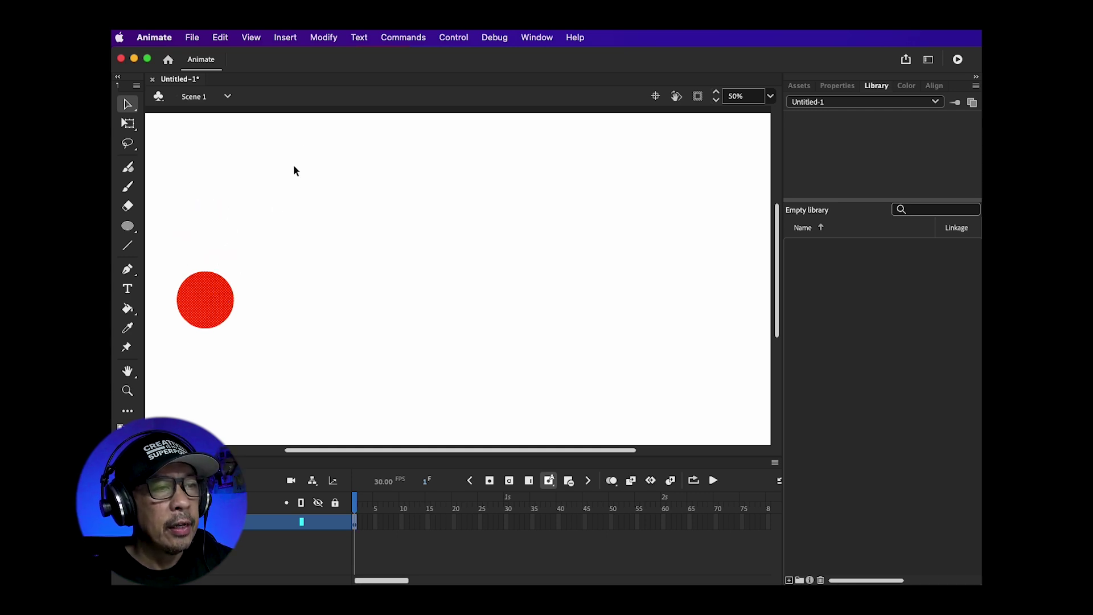
{"action": "left_click", "coordinate": [322, 40]}
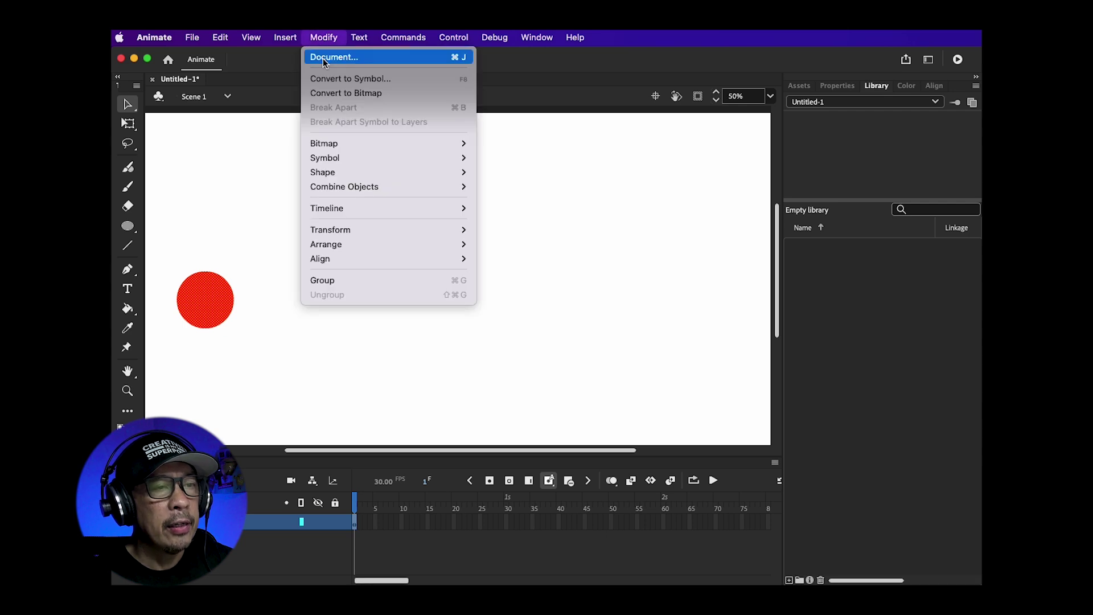
Convert the red circle into a Movie Clip symbol named Ball
{"action": "left_click", "coordinate": [324, 79]}
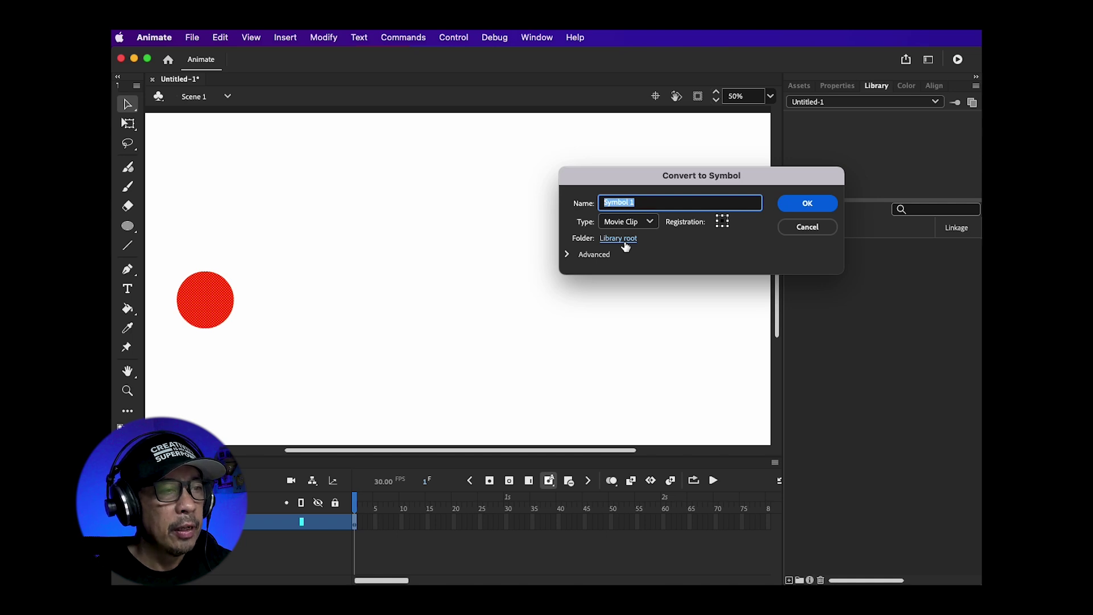
{"action": "type", "text": "Ball"}
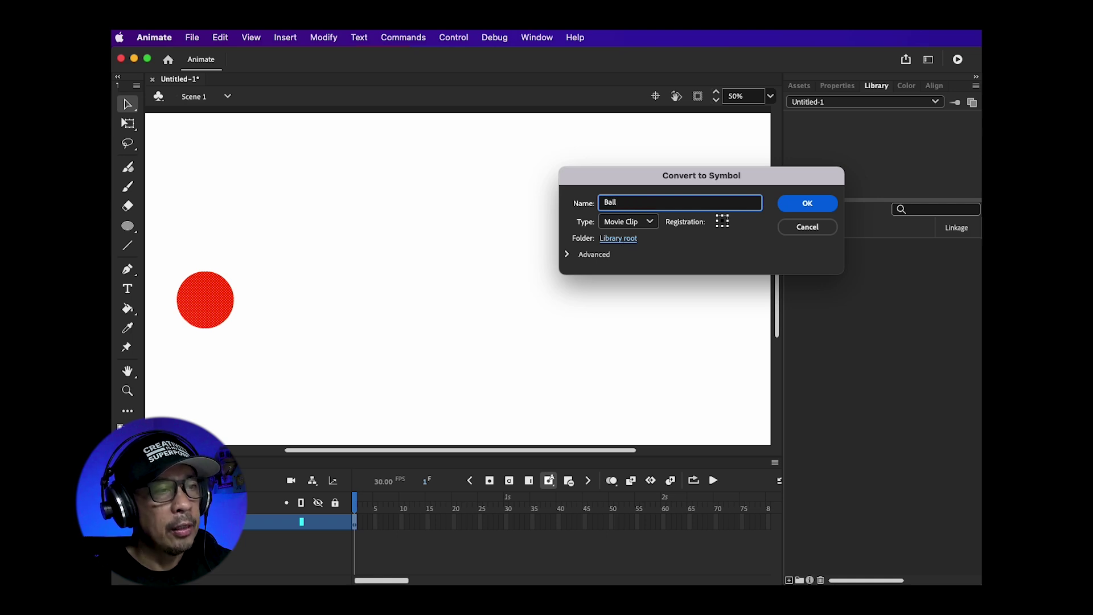
{"action": "left_click", "coordinate": [637, 221]}
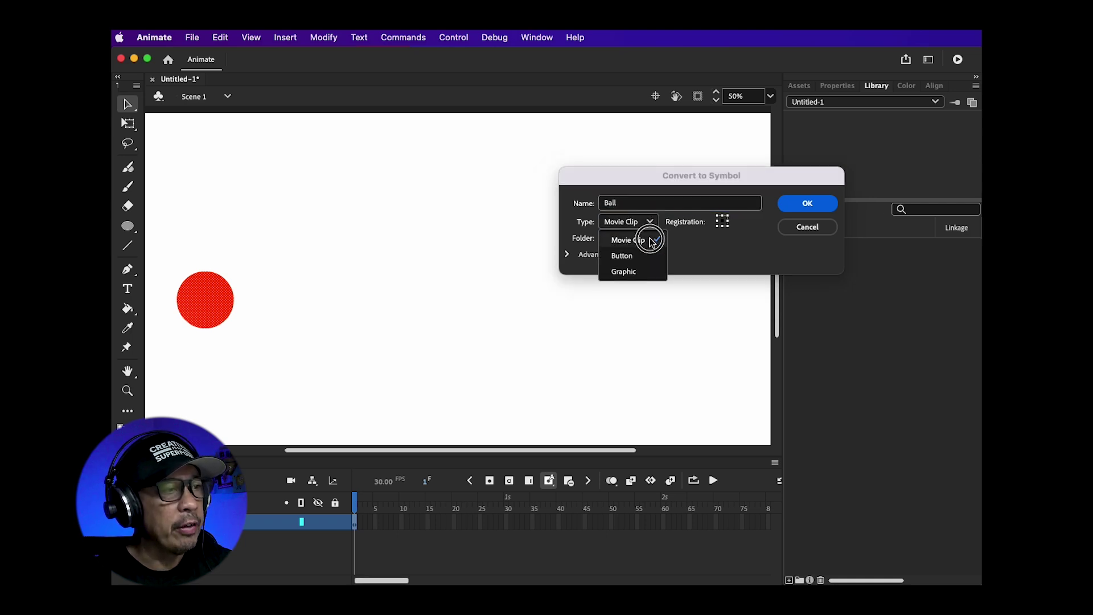
{"action": "left_click", "coordinate": [708, 246]}
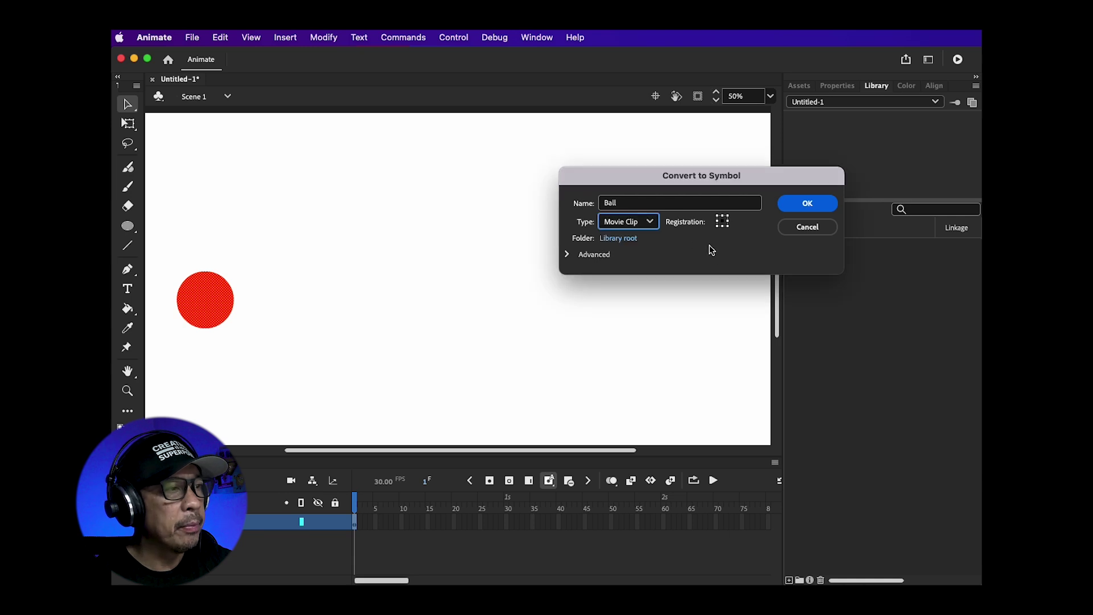
{"action": "left_click", "coordinate": [808, 203]}
{"action": "left_click", "coordinate": [264, 275]}
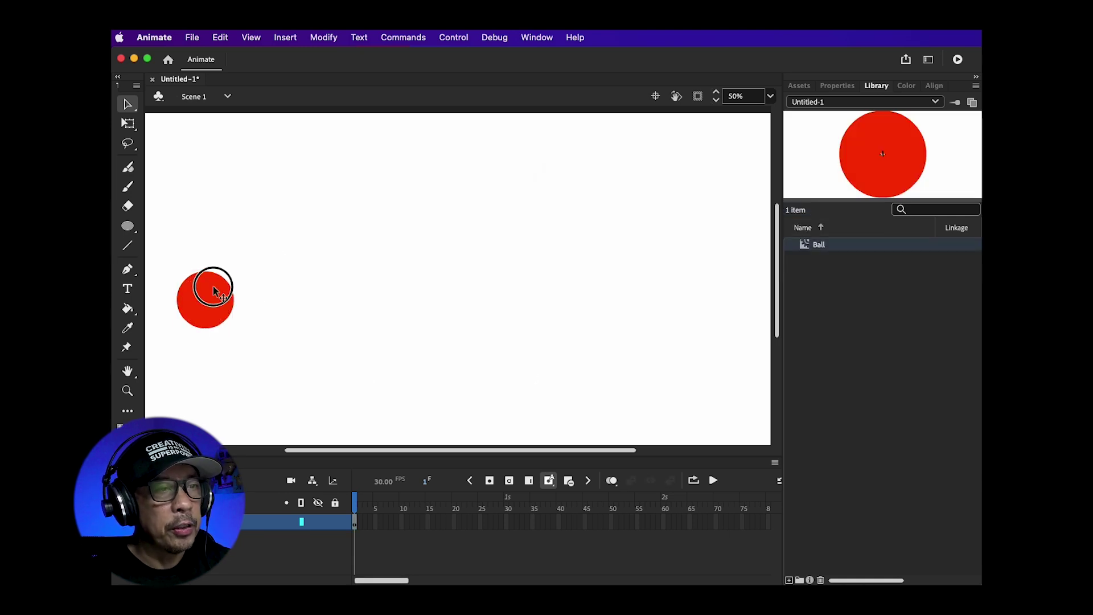
{"action": "double_click", "coordinate": [215, 290]}
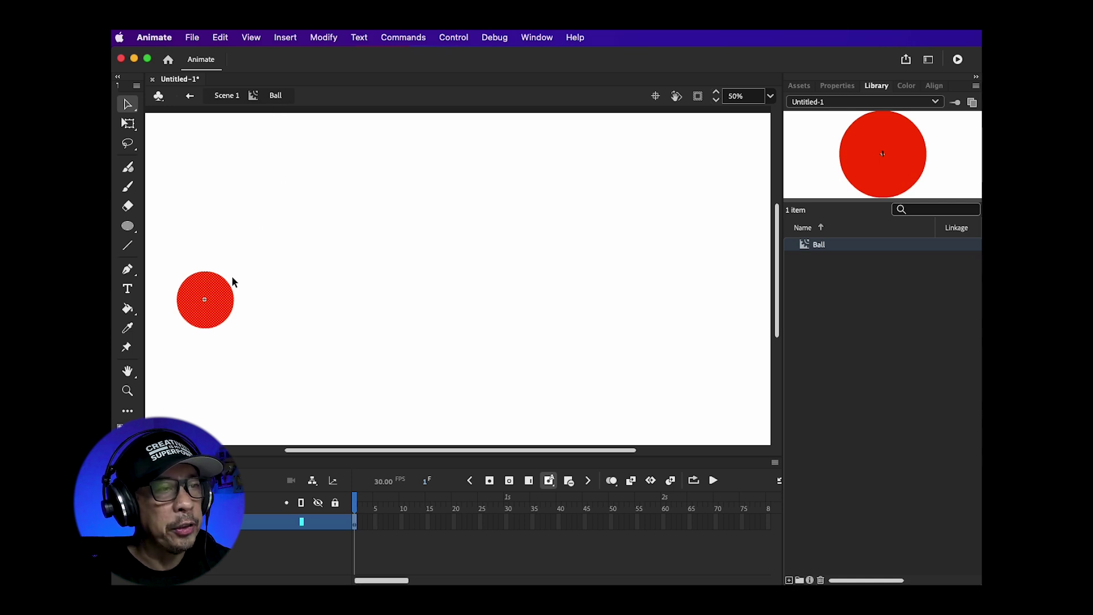
Drag the circle upward inside the Ball symbol, then go back to Scene 1
{"action": "left_click_drag", "start_coordinate": [214, 290], "coordinate": [222, 248]}
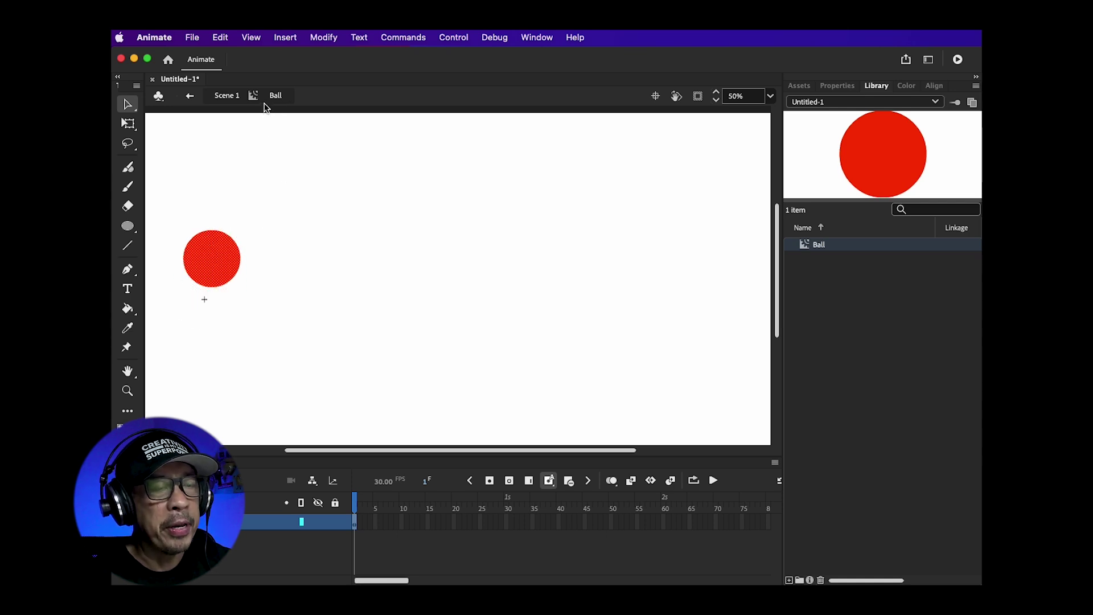
{"action": "left_click", "coordinate": [222, 96]}
{"action": "left_click", "coordinate": [214, 183]}
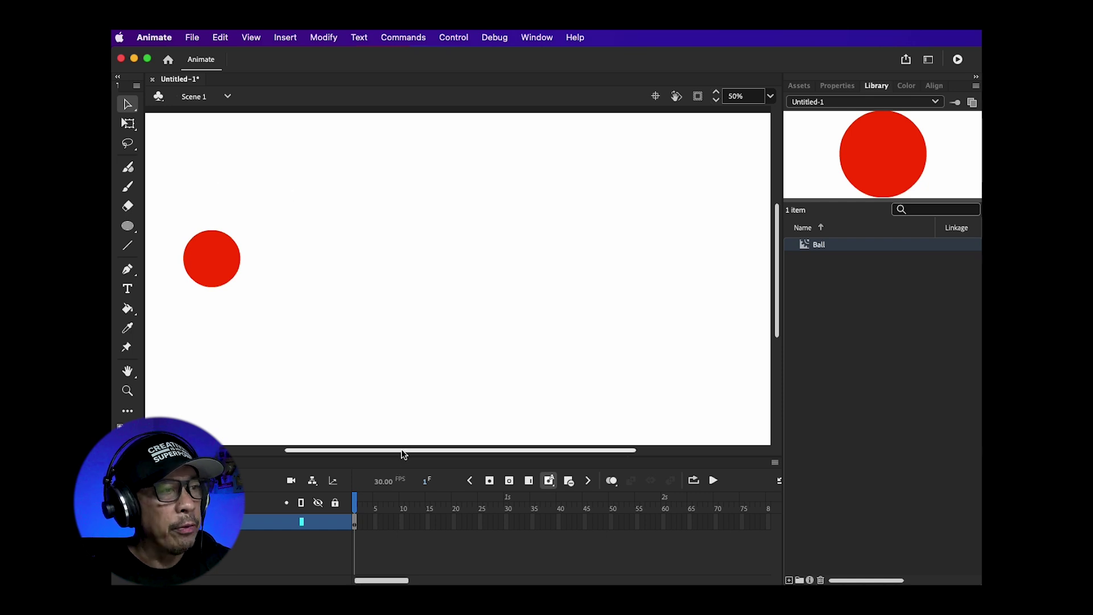
Place the Ball instance in the stage's top-left corner and select frame 25
{"action": "left_click_drag", "start_coordinate": [401, 450], "coordinate": [394, 450]}
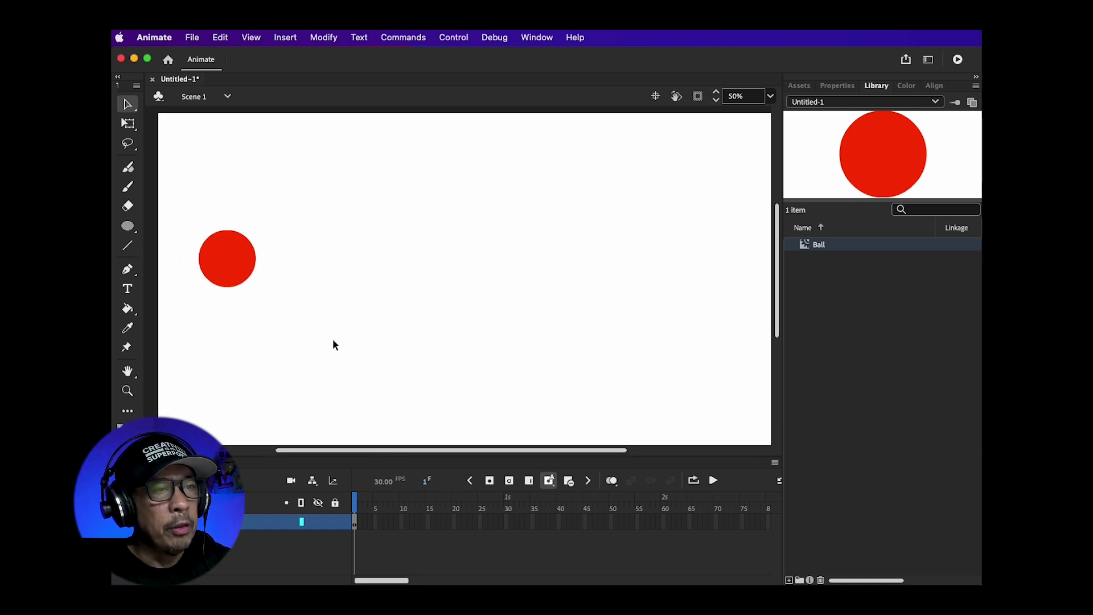
{"action": "left_click_drag", "start_coordinate": [239, 269], "coordinate": [200, 215]}
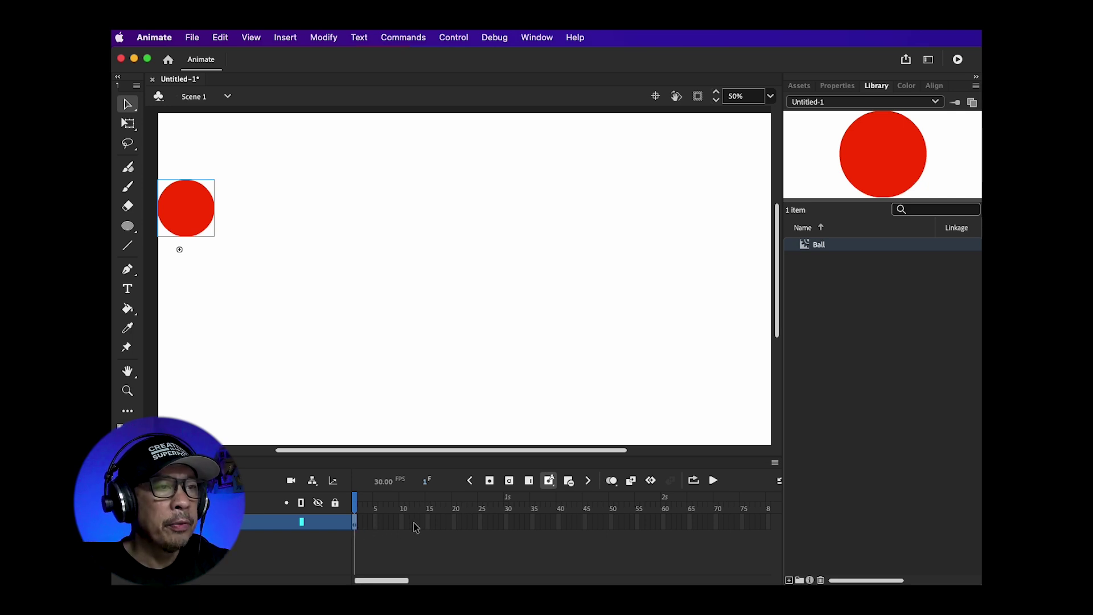
{"action": "left_click", "coordinate": [481, 522]}
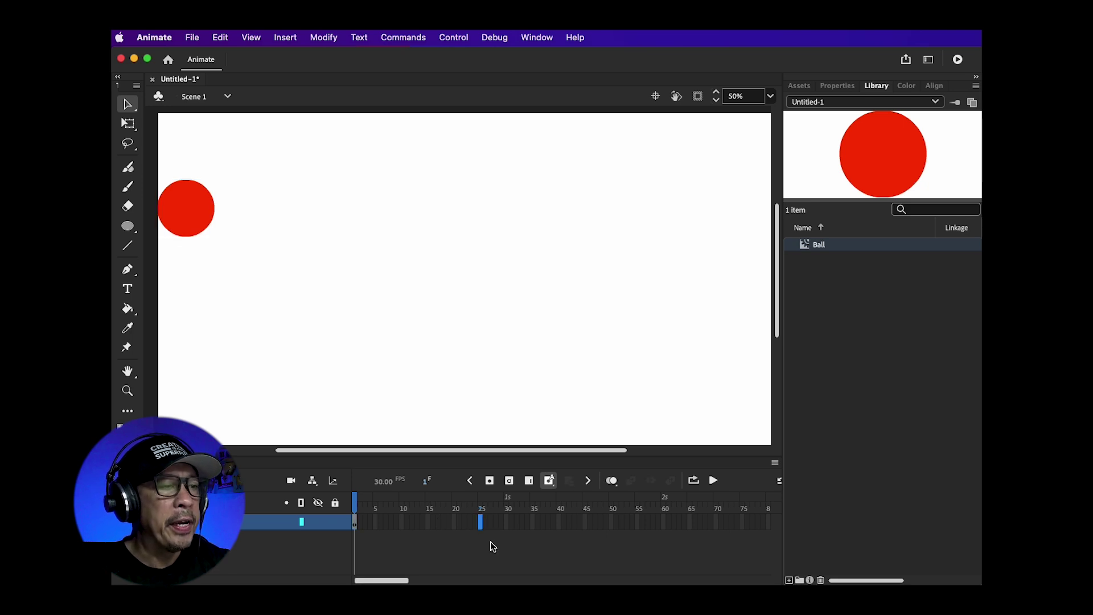
Insert a keyframe at frame 25 and move the ball to the stage's bottom centre
{"action": "left_click", "coordinate": [288, 39]}
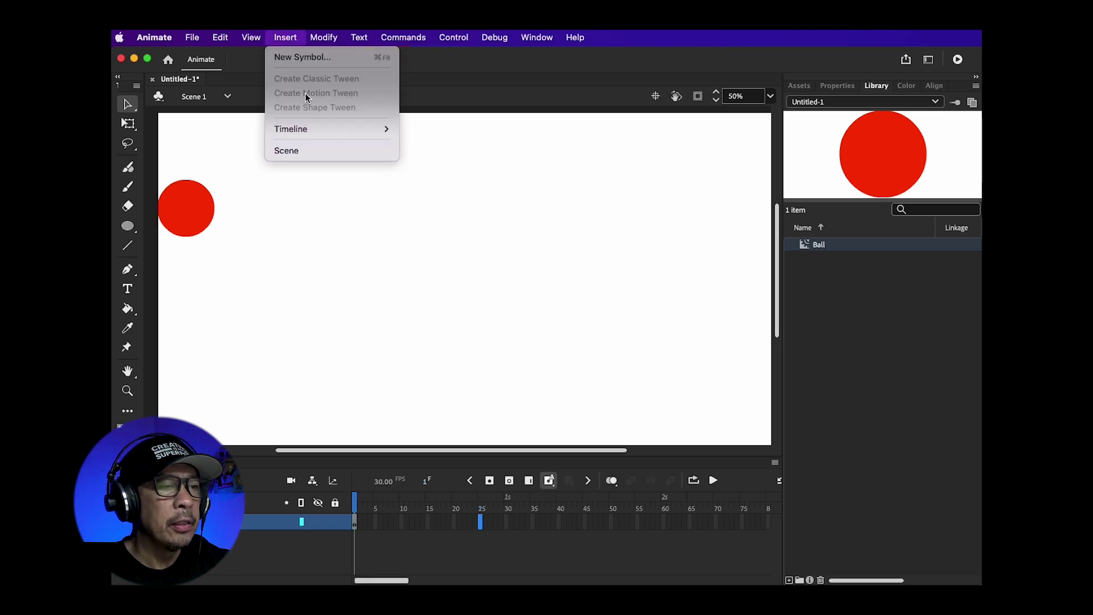
{"action": "mouse_move", "coordinate": [308, 129]}
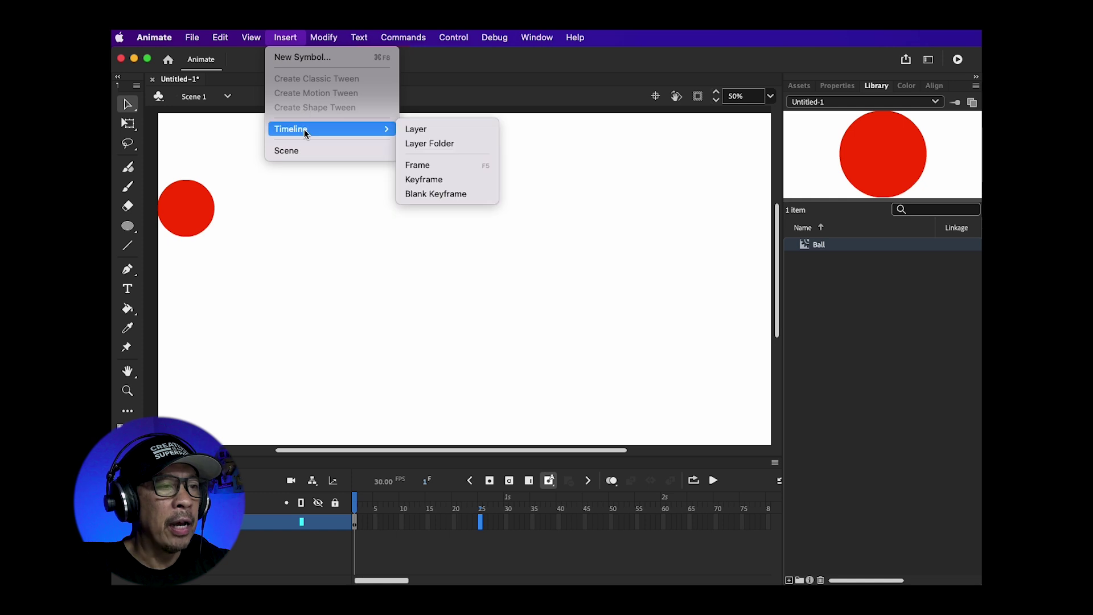
{"action": "left_click", "coordinate": [423, 180]}
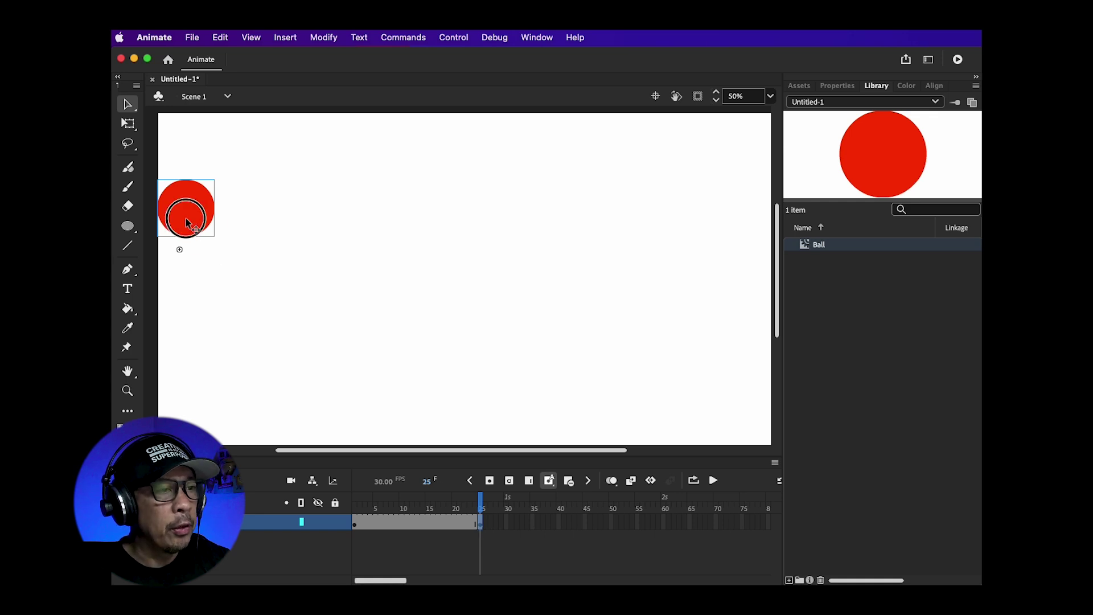
{"action": "left_click_drag", "start_coordinate": [186, 219], "coordinate": [381, 430]}
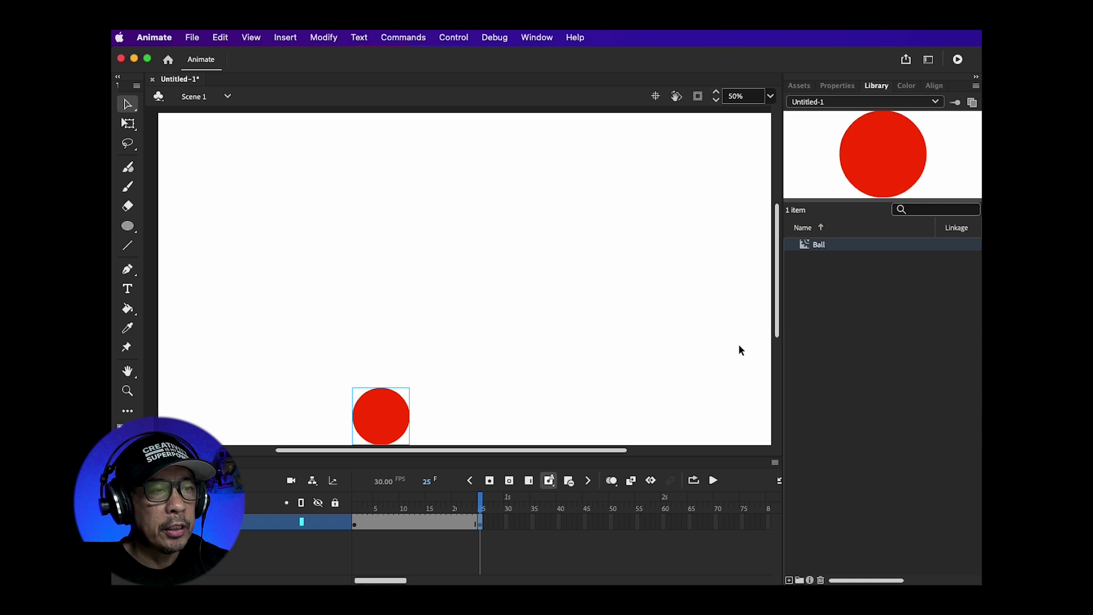
{"action": "scroll", "coordinate": [778, 336], "scroll_direction": "down", "scroll_amount": 3}
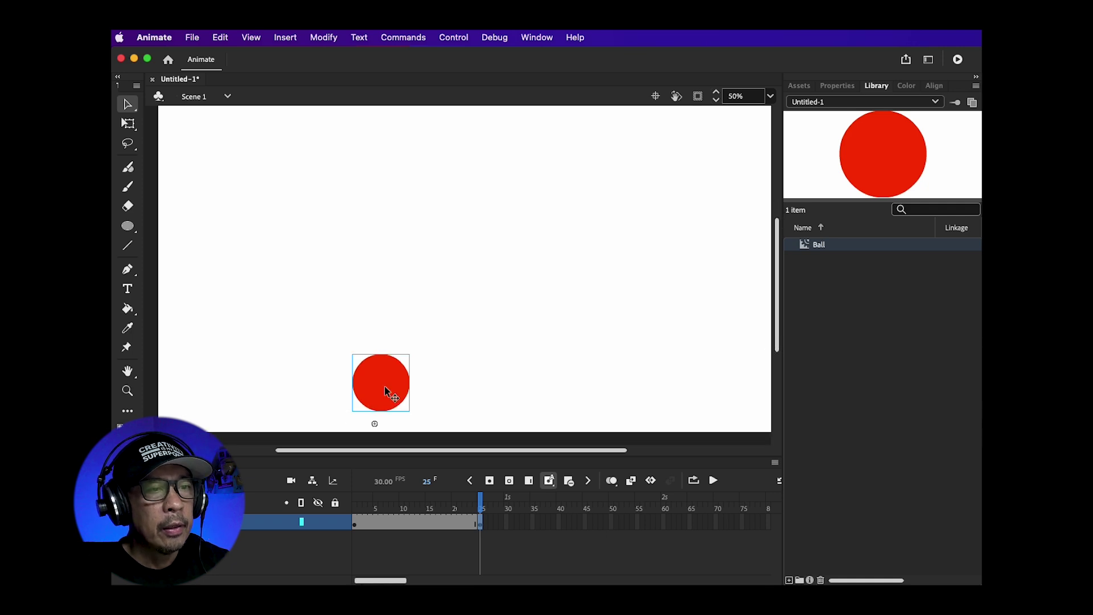
{"action": "left_click_drag", "start_coordinate": [385, 391], "coordinate": [385, 411]}
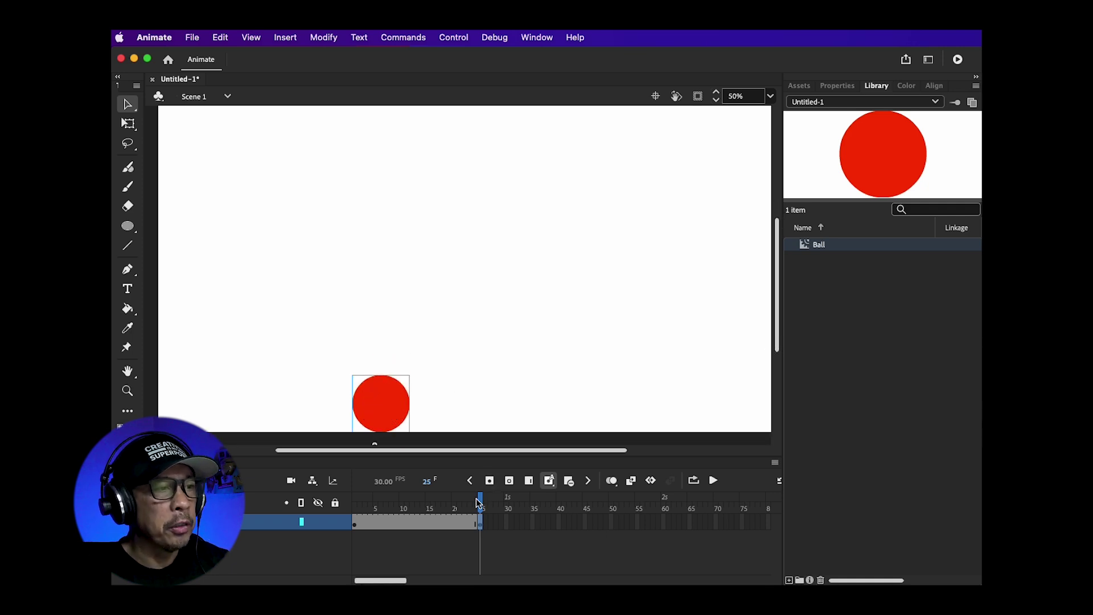
{"action": "left_click_drag", "start_coordinate": [480, 504], "coordinate": [422, 501]}
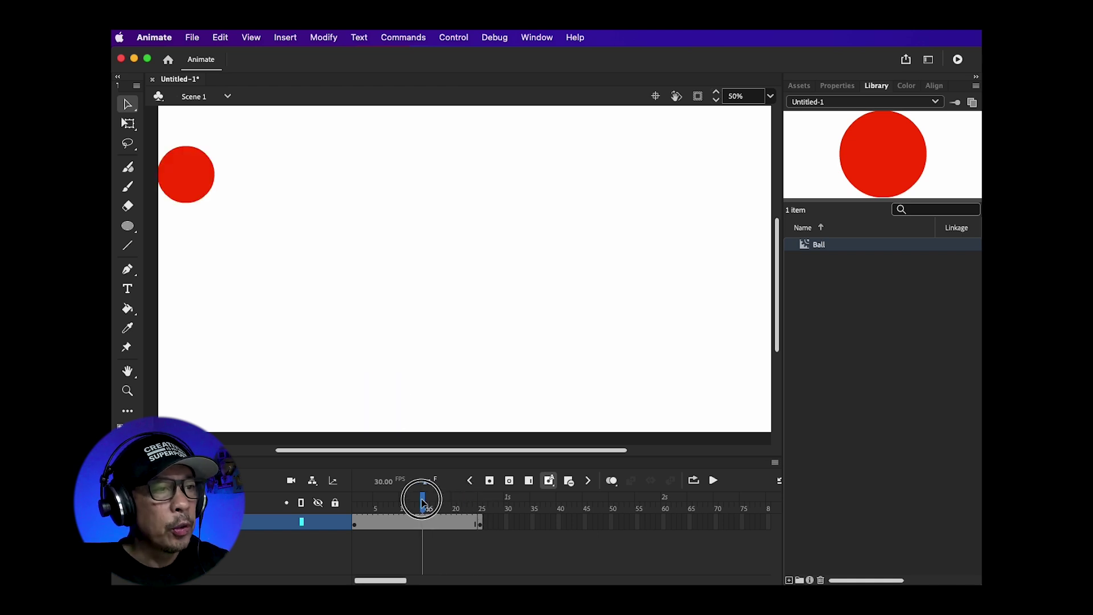
Apply a classic tween across frames 1–25 and scrub to preview the ball's glide
{"action": "left_click", "coordinate": [405, 522]}
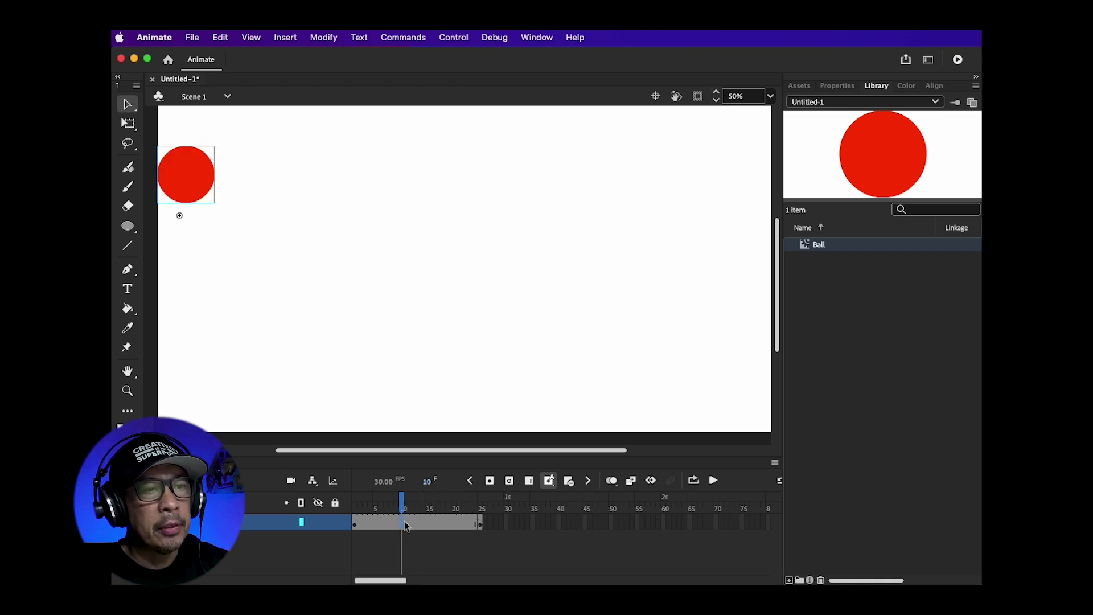
{"action": "left_click", "coordinate": [284, 37]}
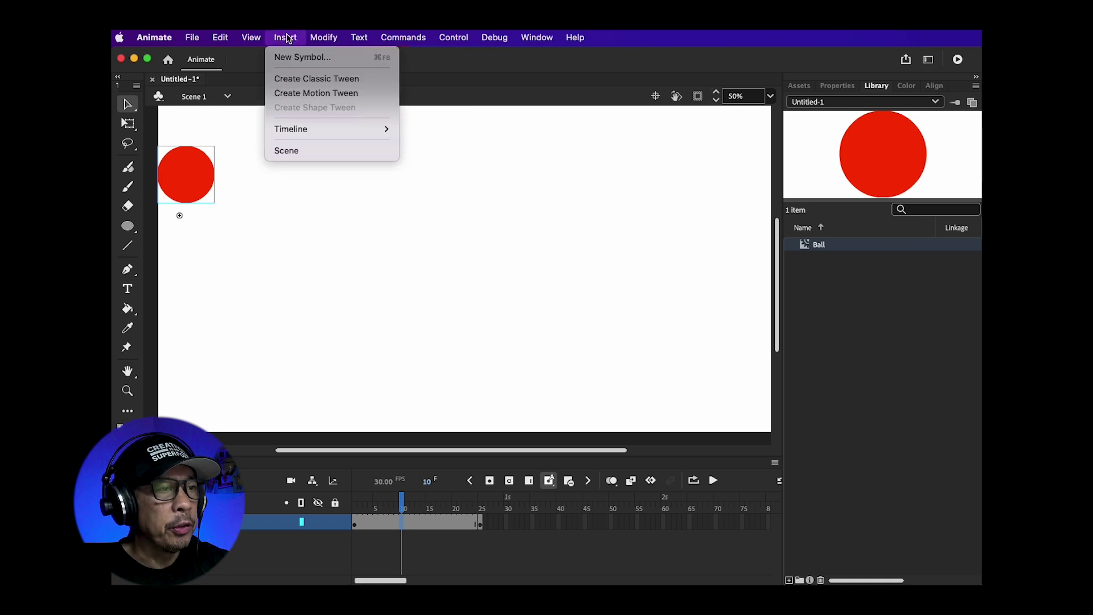
{"action": "left_click", "coordinate": [298, 80]}
{"action": "right_click", "coordinate": [409, 522]}
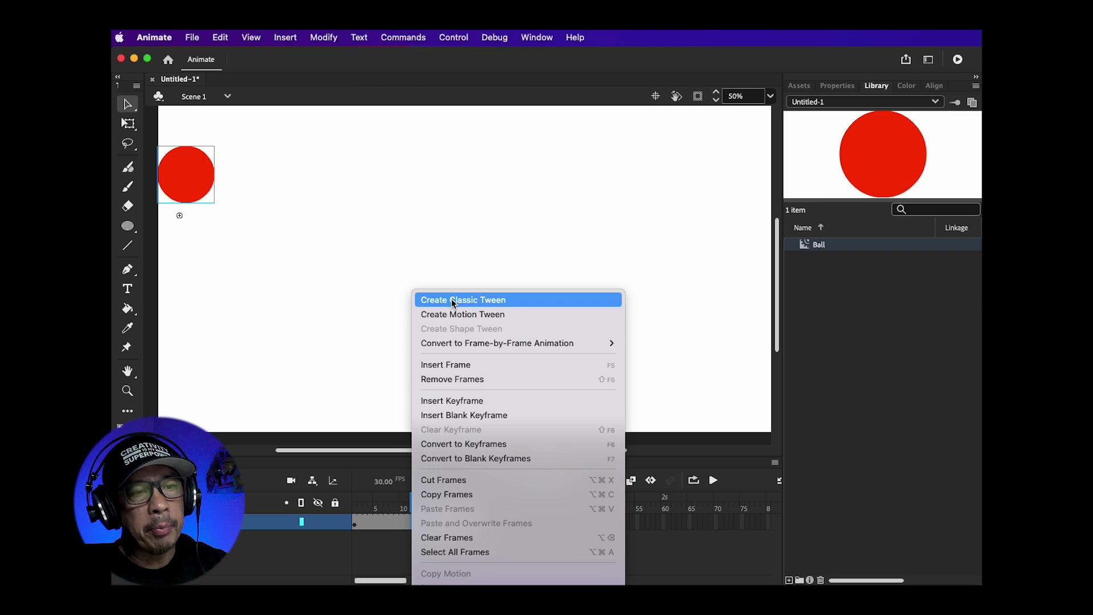
{"action": "left_click", "coordinate": [454, 301]}
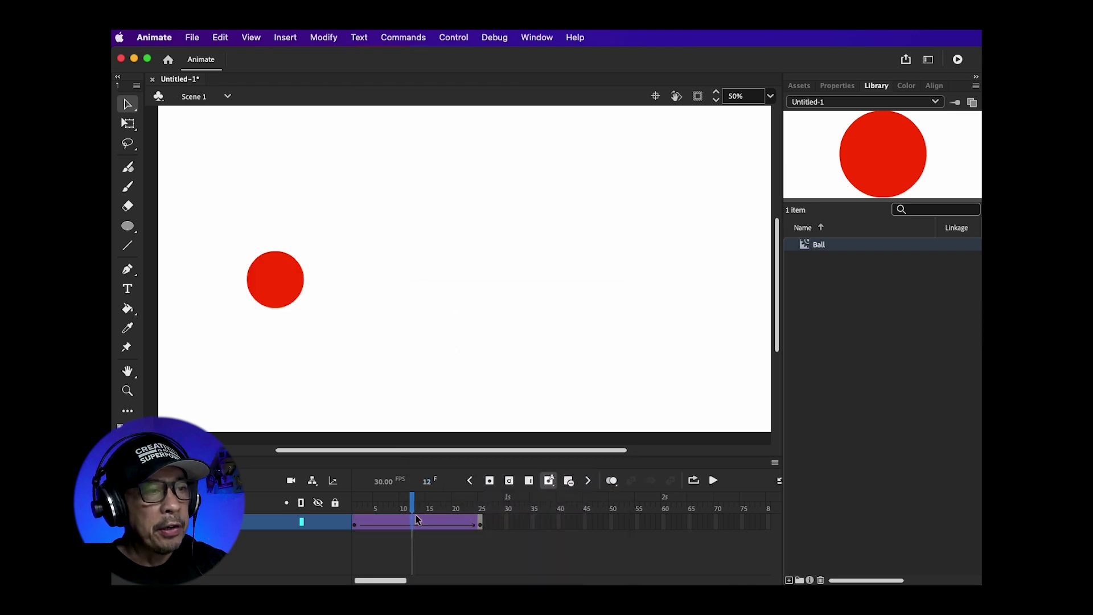
{"action": "mouse_move", "coordinate": [415, 506]}
{"action": "left_mouse_down"}
{"action": "mouse_move", "coordinate": [353, 504]}
{"action": "mouse_move", "coordinate": [480, 514]}
{"action": "mouse_move", "coordinate": [478, 505]}
{"action": "mouse_move", "coordinate": [348, 505]}
{"action": "mouse_move", "coordinate": [481, 505]}
{"action": "mouse_move", "coordinate": [366, 505]}
{"action": "mouse_move", "coordinate": [438, 507]}
{"action": "mouse_move", "coordinate": [428, 507]}
{"action": "left_mouse_up"}
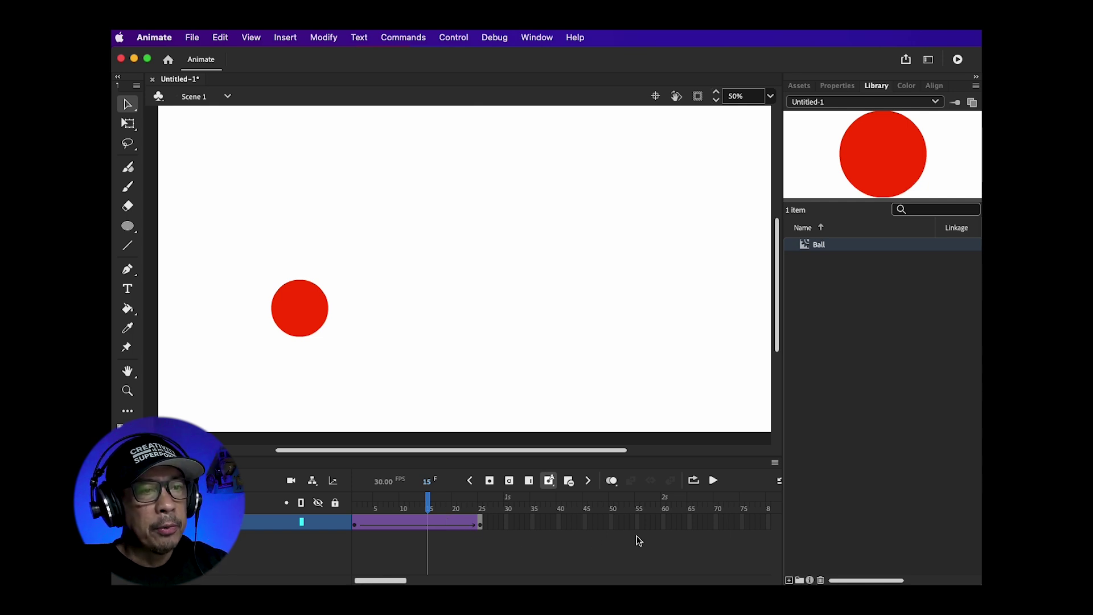
Insert a keyframe at frame 60 and move the red ball to the stage's right edge
{"action": "left_click", "coordinate": [663, 521]}
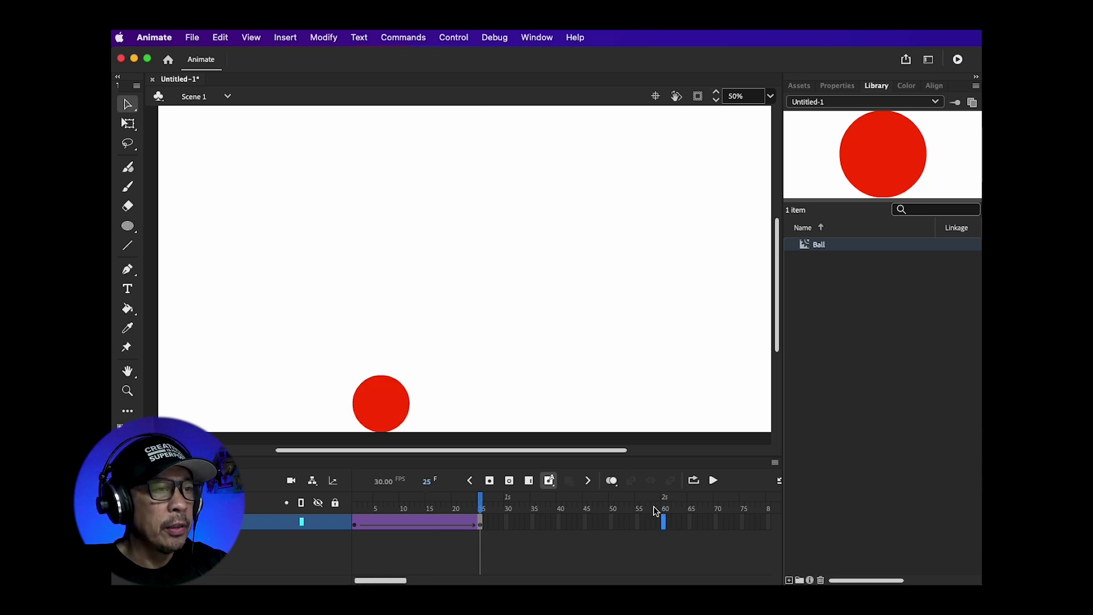
{"action": "right_click", "coordinate": [663, 515]}
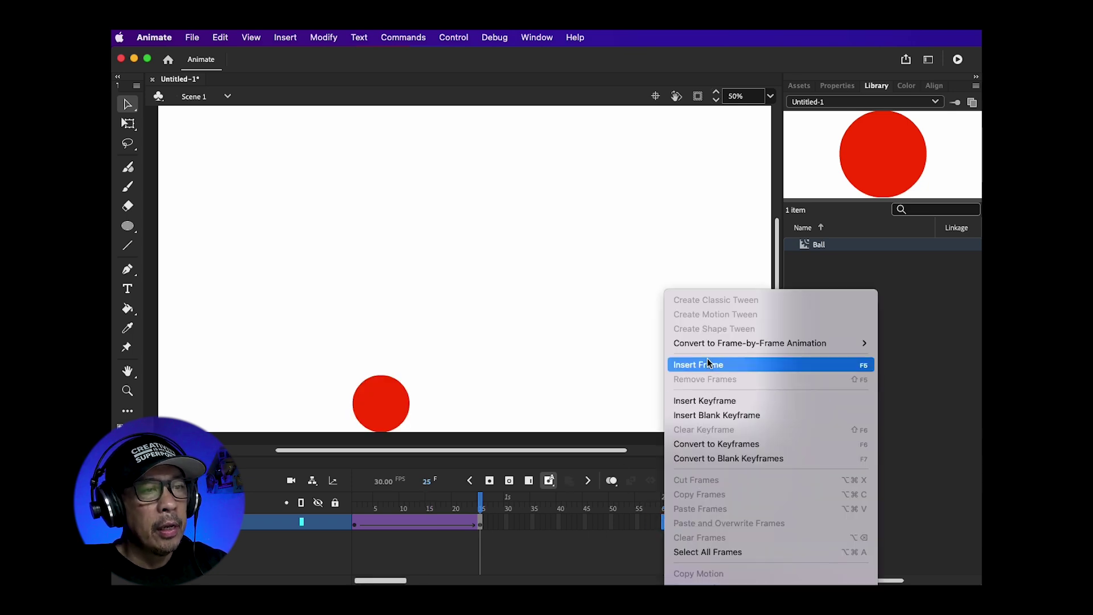
{"action": "left_click", "coordinate": [707, 400]}
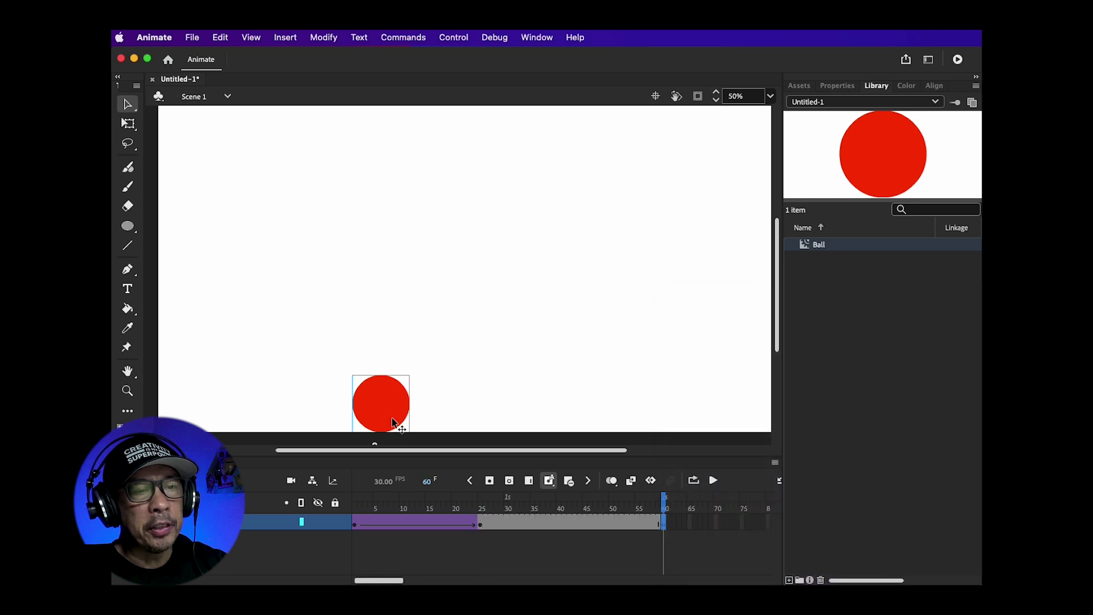
{"action": "left_click_drag", "start_coordinate": [393, 423], "coordinate": [755, 225]}
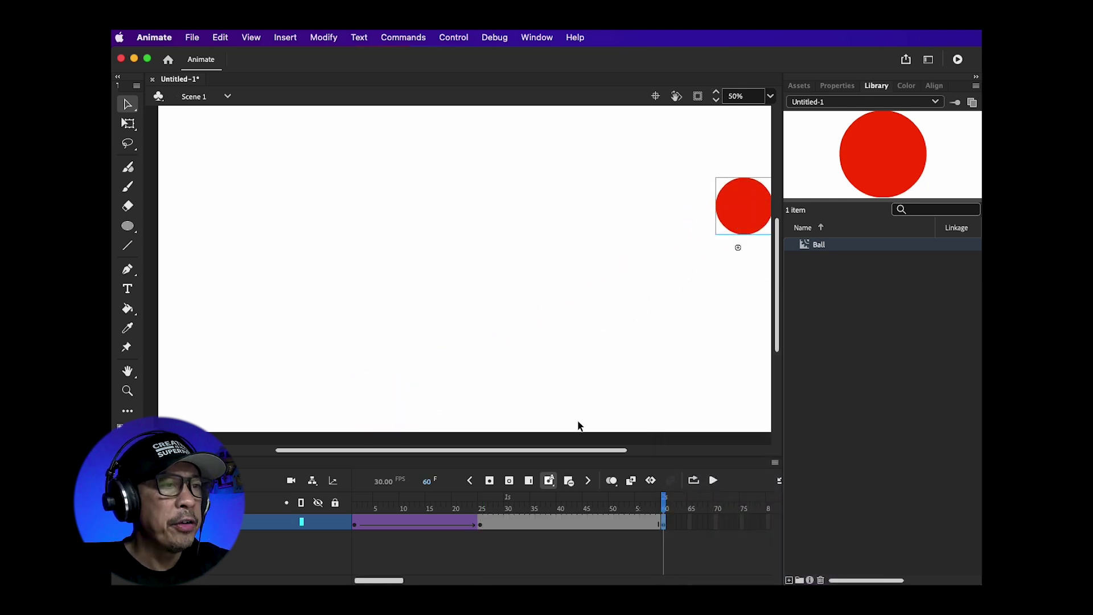
{"action": "left_click_drag", "start_coordinate": [581, 450], "coordinate": [622, 451]}
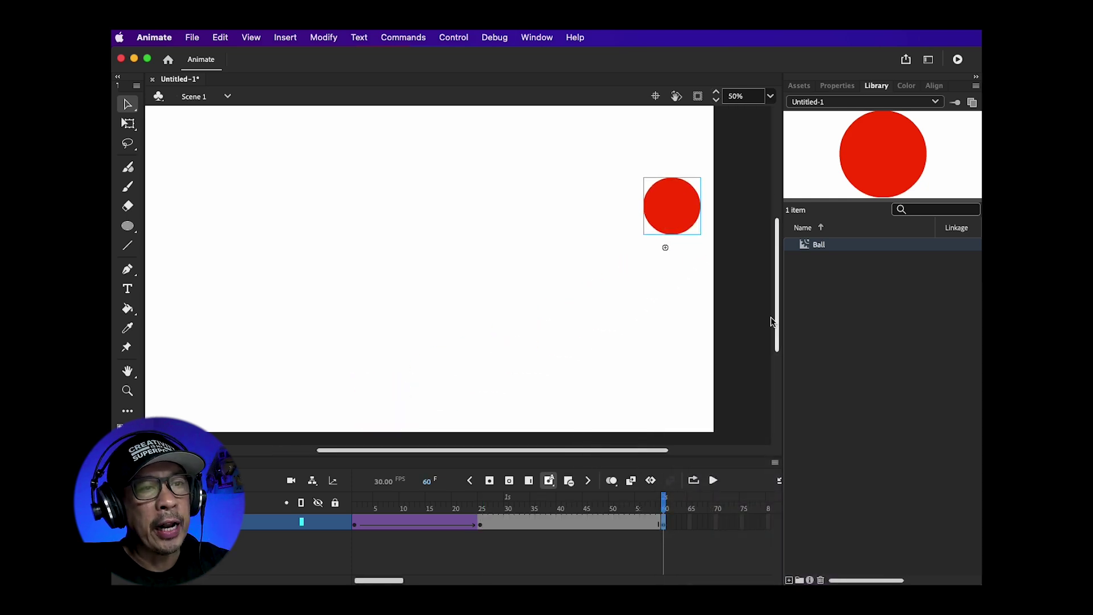
{"action": "left_click_drag", "start_coordinate": [775, 322], "coordinate": [775, 308]}
{"action": "mouse_move", "coordinate": [688, 212]}
{"action": "left_mouse_down"}
{"action": "mouse_move", "coordinate": [684, 222]}
{"action": "mouse_move", "coordinate": [694, 219]}
{"action": "left_mouse_up"}
{"action": "mouse_move", "coordinate": [776, 256]}
{"action": "left_mouse_down"}
{"action": "mouse_move", "coordinate": [781, 227]}
{"action": "mouse_move", "coordinate": [780, 250]}
{"action": "left_mouse_up"}
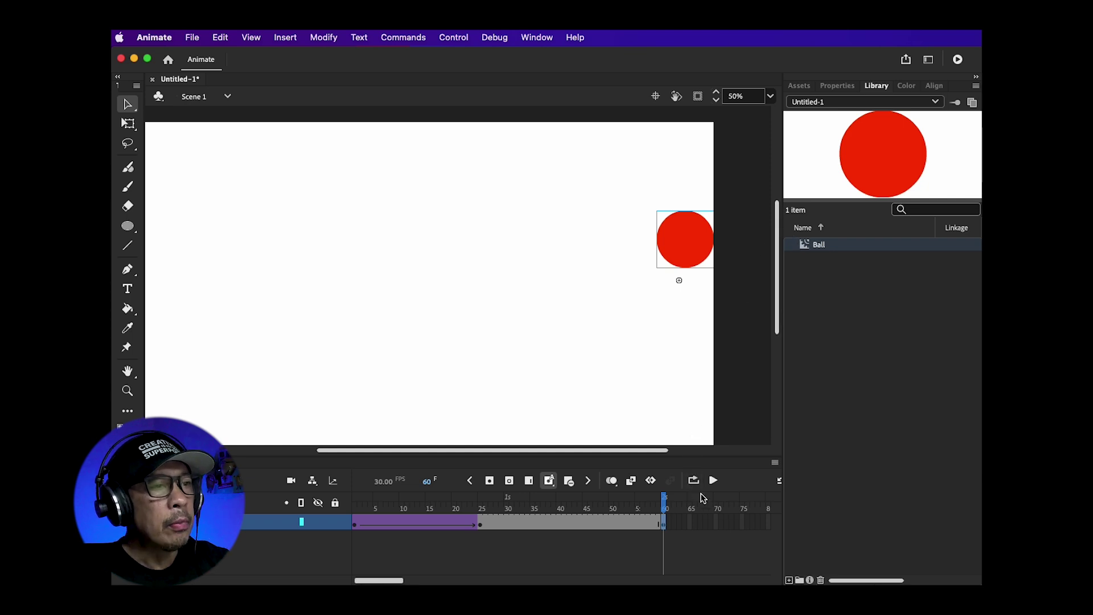
{"action": "left_click", "coordinate": [665, 507]}
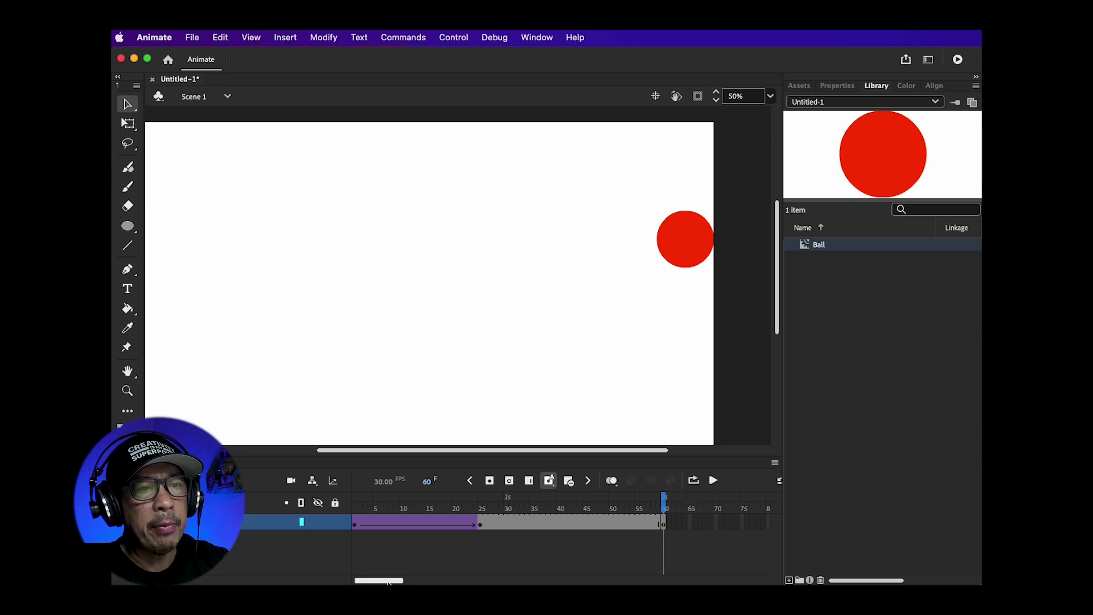
Extend the ball's layer to frame 80 and place the ball near the top of the stage
{"action": "scroll", "coordinate": [663, 561], "scroll_direction": "right", "scroll_amount": 5}
{"action": "left_click", "coordinate": [580, 521]}
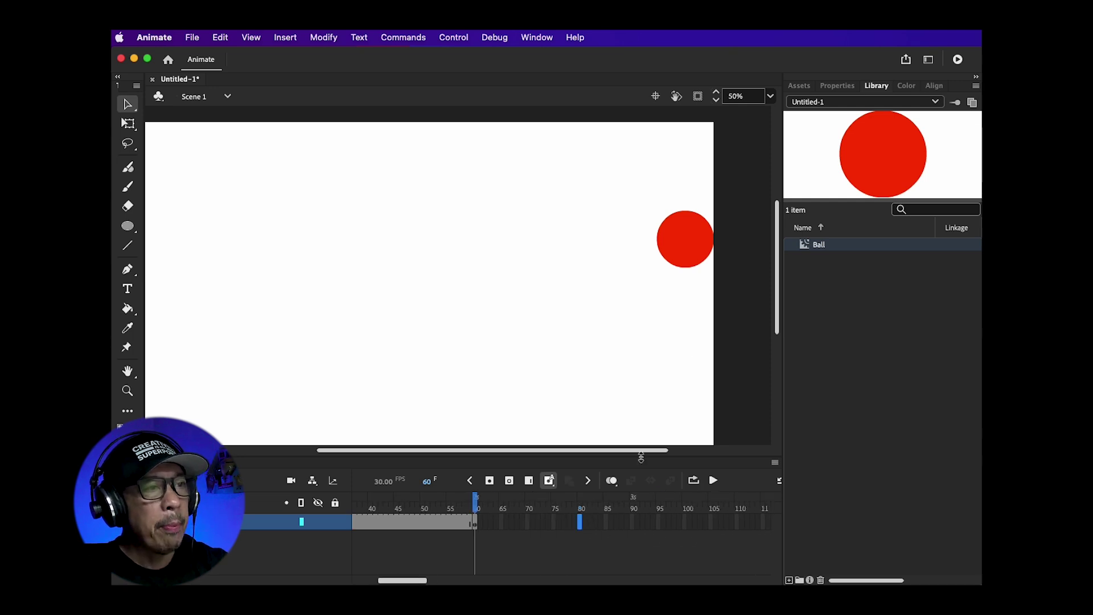
{"action": "right_click", "coordinate": [580, 521]}
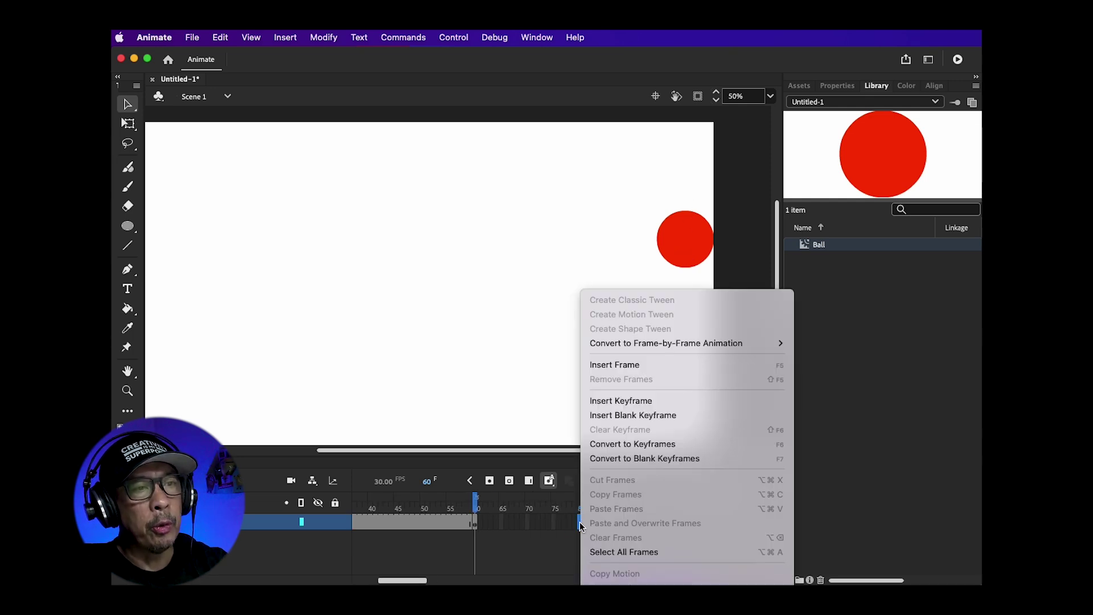
{"action": "left_click", "coordinate": [627, 365]}
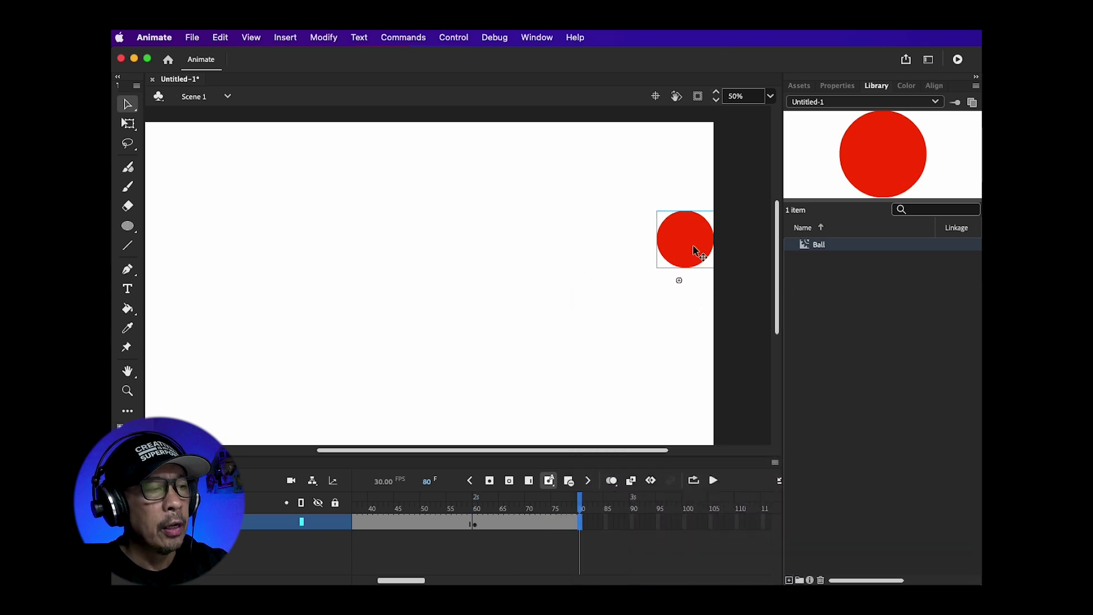
{"action": "left_click_drag", "start_coordinate": [693, 250], "coordinate": [560, 161]}
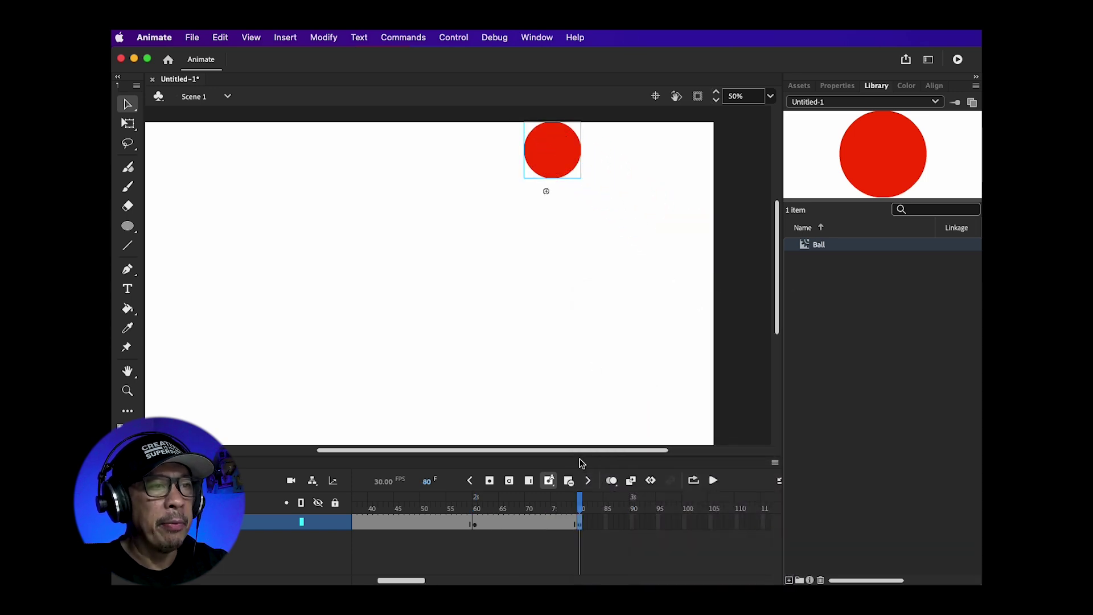
{"action": "left_click_drag", "start_coordinate": [581, 453], "coordinate": [487, 455]}
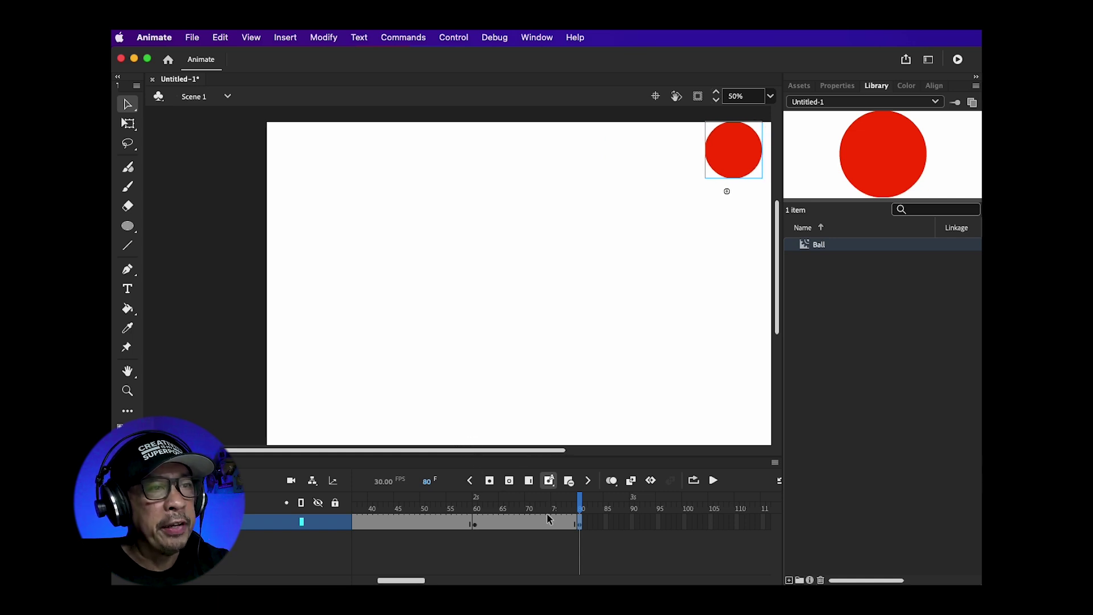
{"action": "left_click_drag", "start_coordinate": [401, 580], "coordinate": [378, 580]}
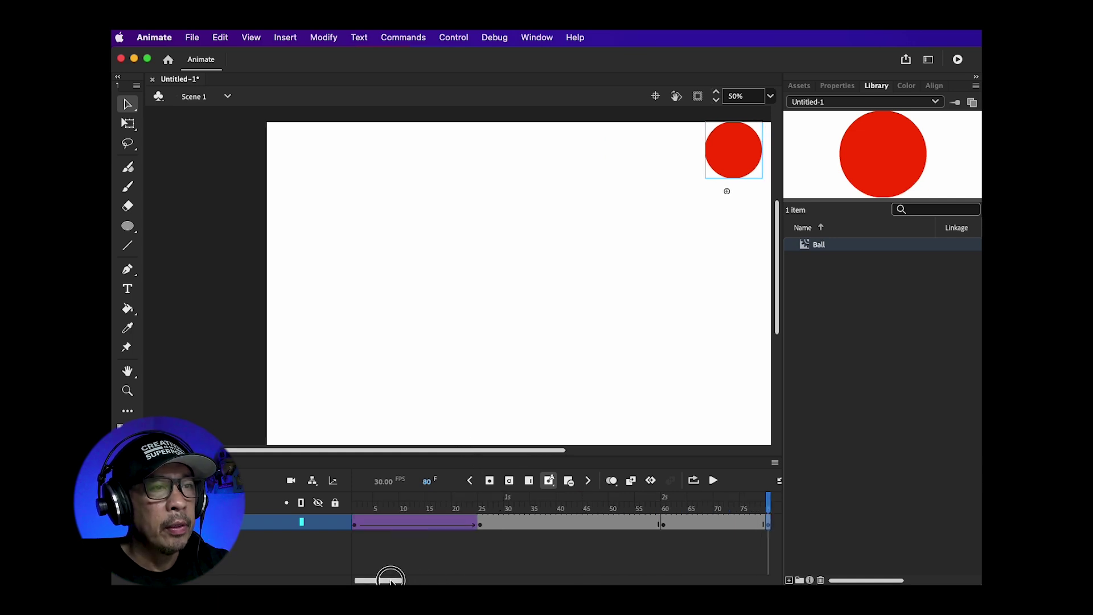
Copy frame 1 and paste it at frame 100 so the ball ends where it began
{"action": "left_click", "coordinate": [354, 525]}
{"action": "right_click", "coordinate": [353, 525]}
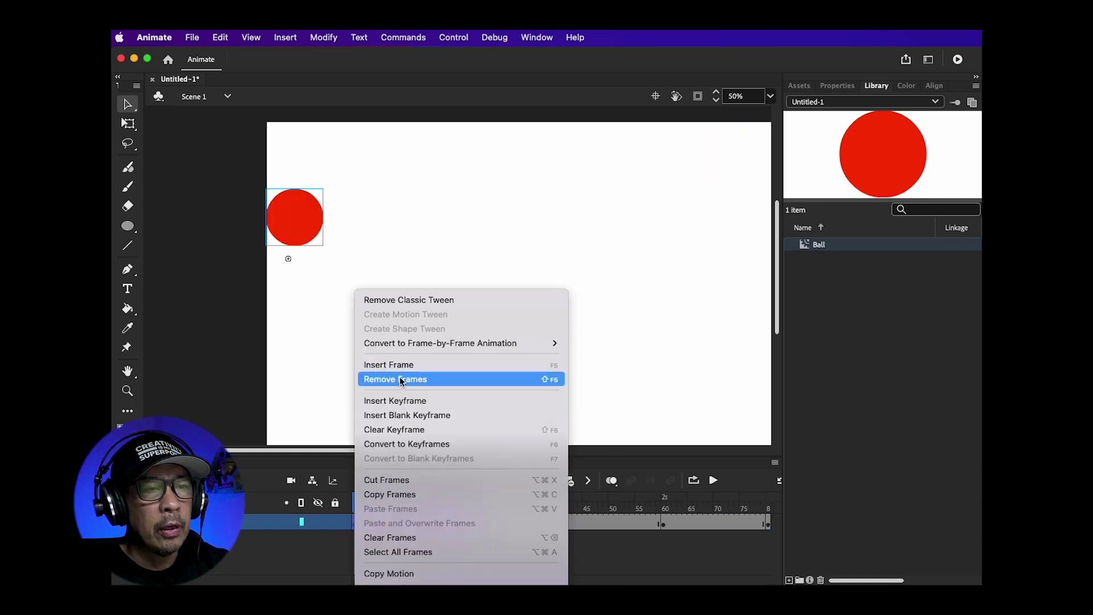
{"action": "left_click", "coordinate": [395, 499]}
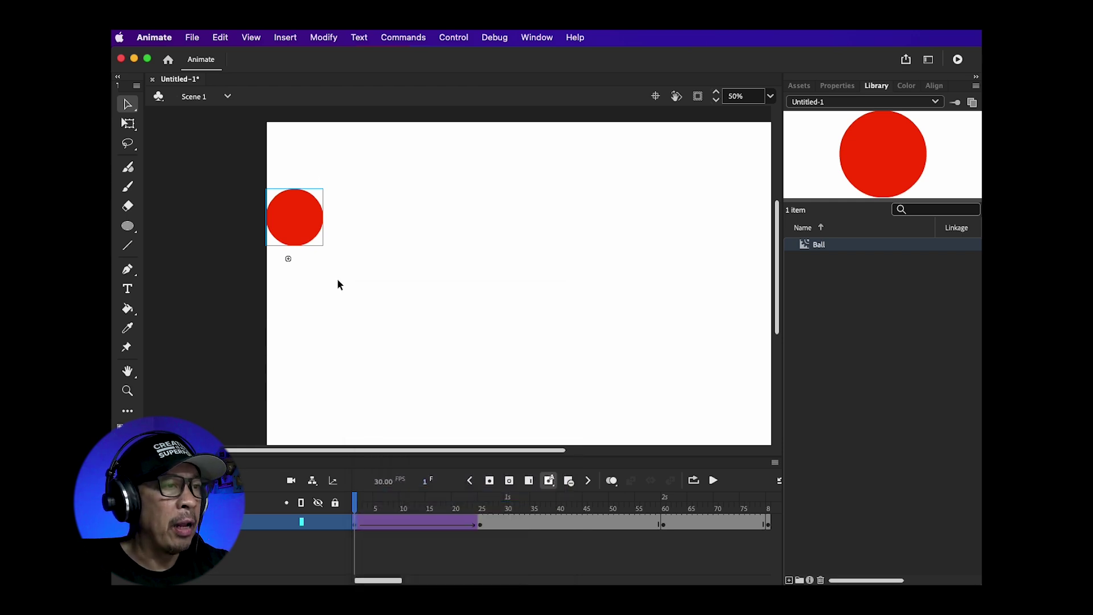
{"action": "left_click", "coordinate": [220, 37]}
{"action": "mouse_move", "coordinate": [256, 273]}
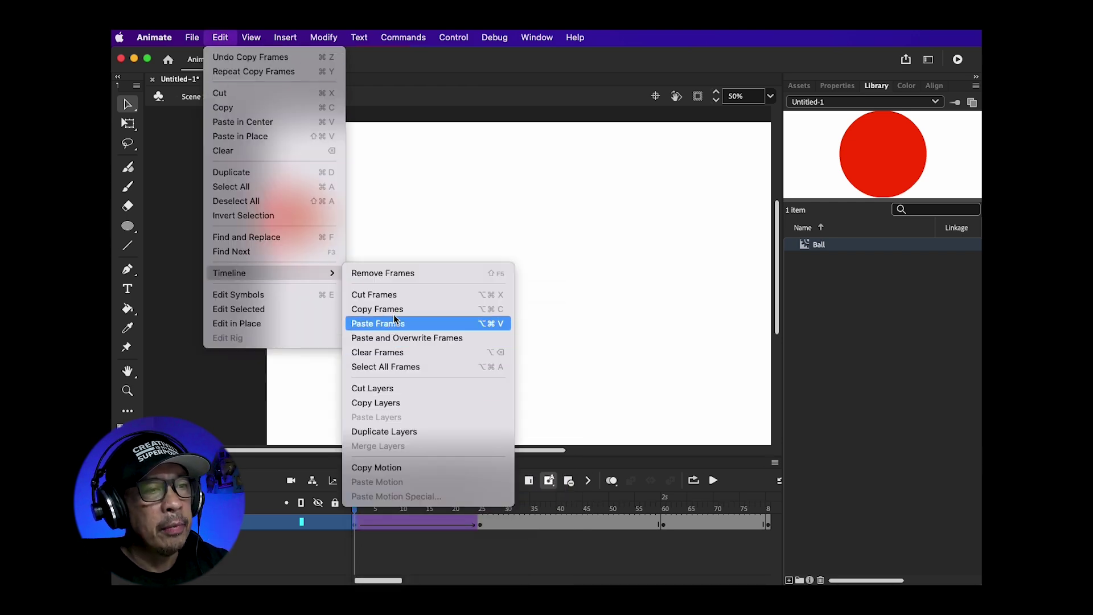
{"action": "left_click", "coordinate": [595, 397]}
{"action": "mouse_move", "coordinate": [396, 573]}
{"action": "left_mouse_down"}
{"action": "mouse_move", "coordinate": [501, 578]}
{"action": "mouse_move", "coordinate": [415, 580]}
{"action": "left_mouse_up"}
{"action": "left_click", "coordinate": [569, 523]}
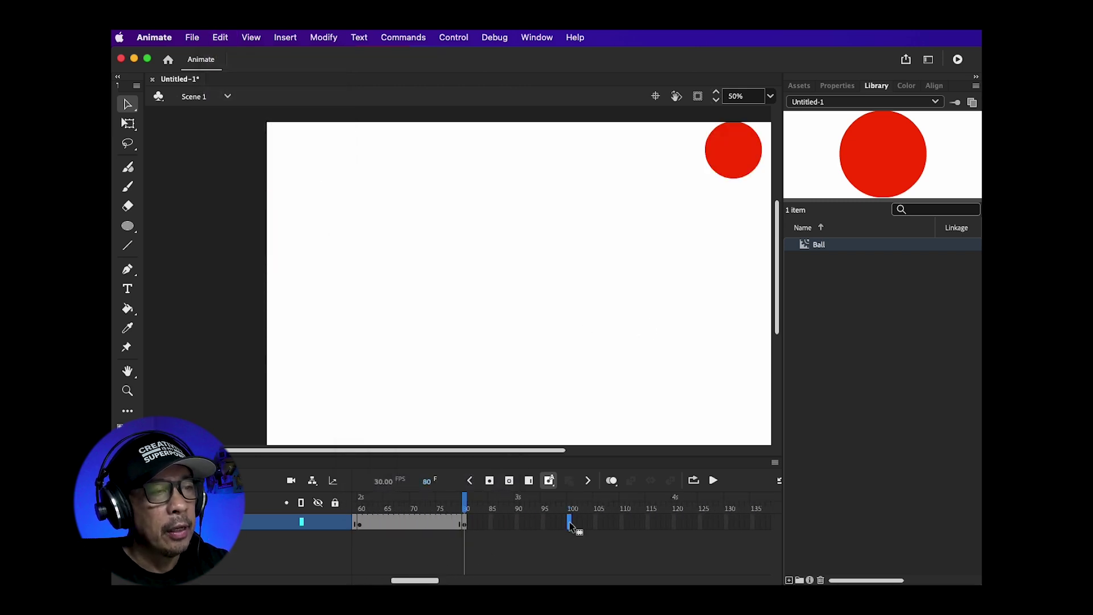
{"action": "right_click", "coordinate": [569, 523]}
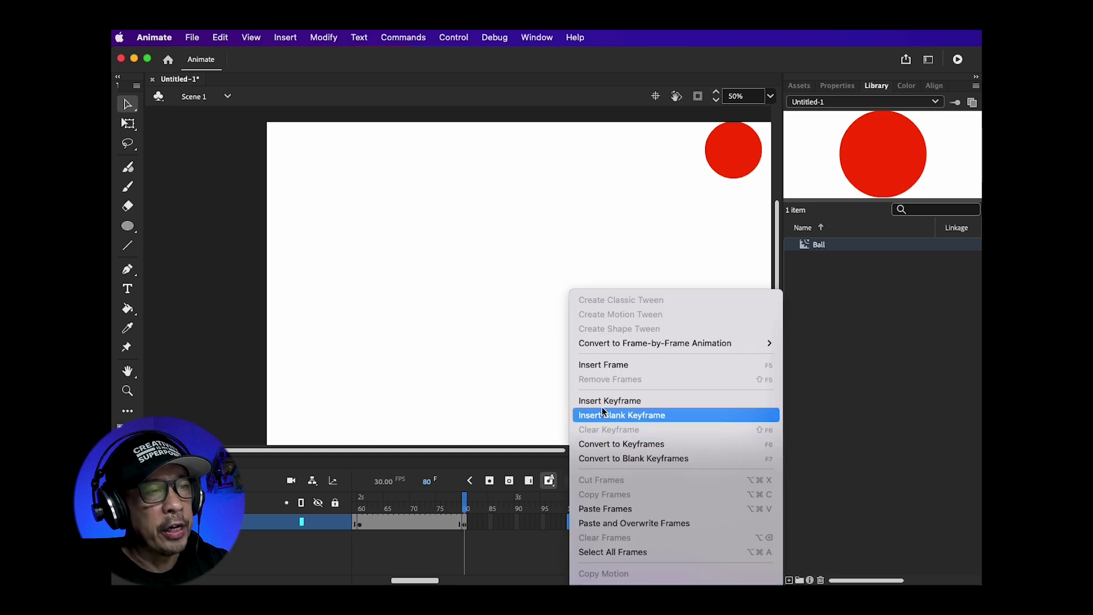
{"action": "left_click", "coordinate": [599, 512]}
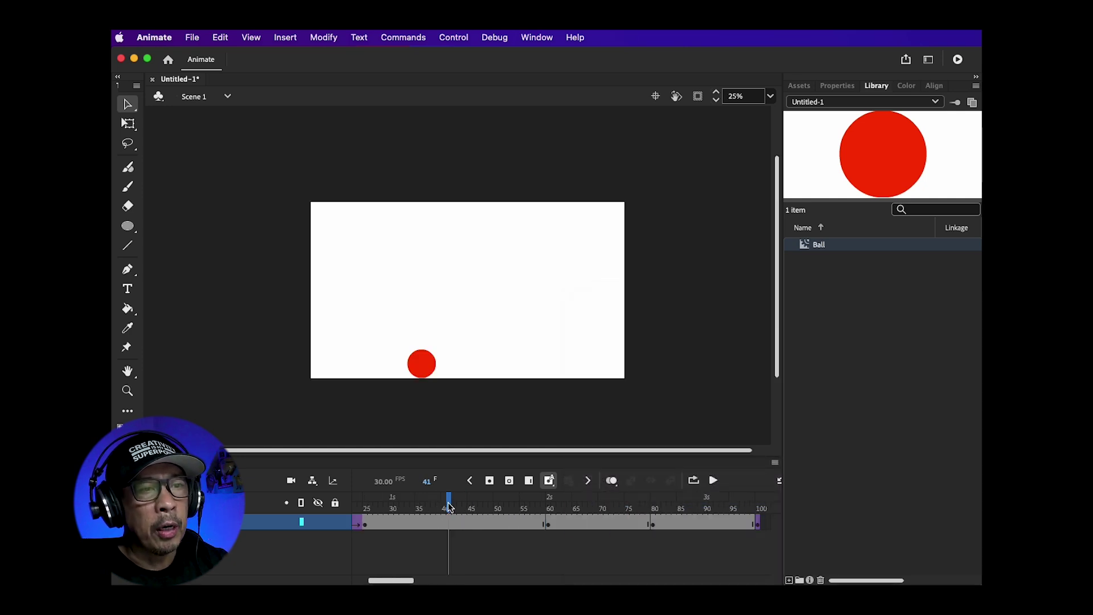
Create classic tweens across frames 24–60, 60–80 and 80–100
{"action": "left_click_drag", "start_coordinate": [447, 507], "coordinate": [383, 506]}
{"action": "left_click", "coordinate": [421, 523]}
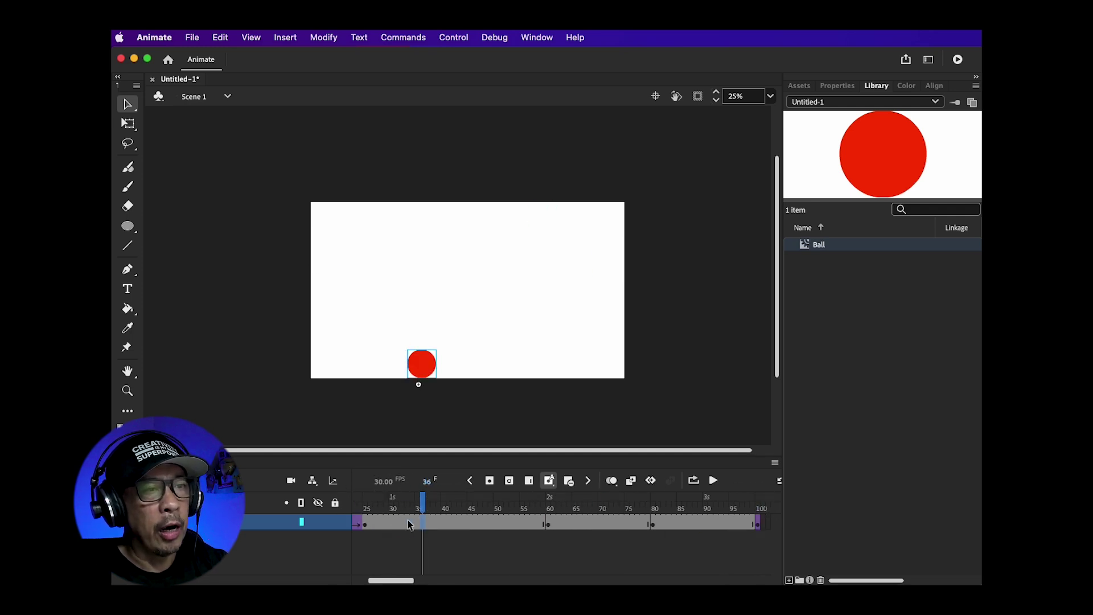
{"action": "right_click", "coordinate": [407, 520]}
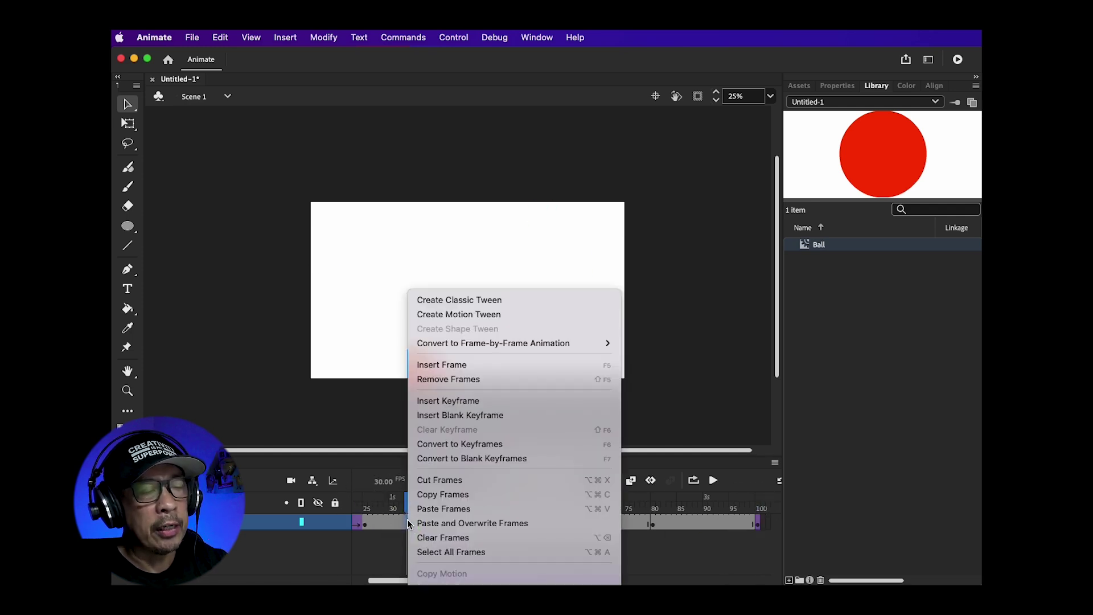
{"action": "left_click", "coordinate": [507, 300]}
{"action": "left_click", "coordinate": [587, 524]}
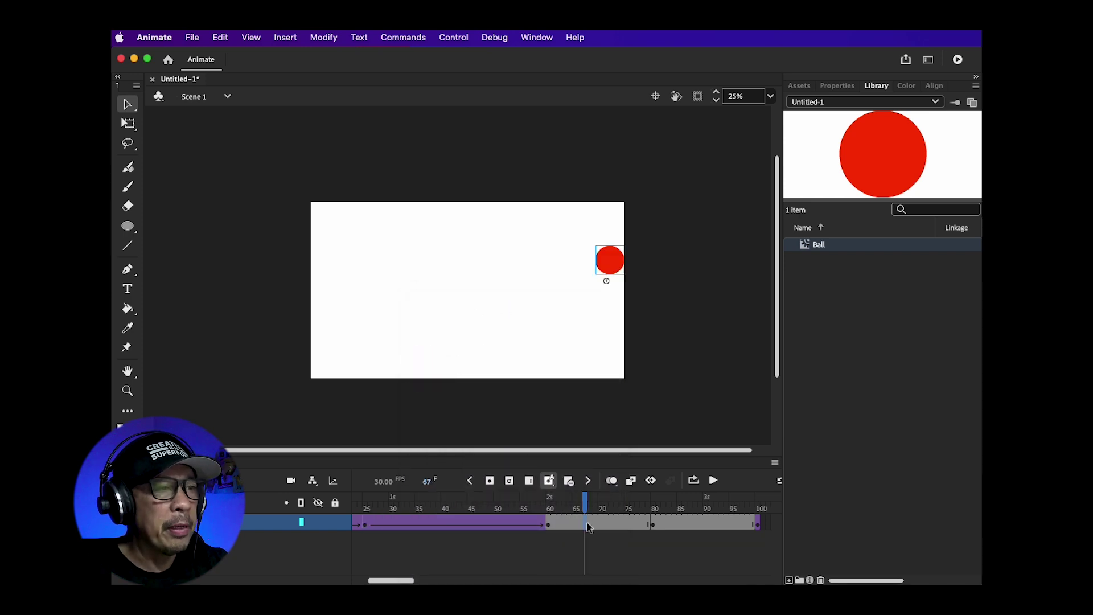
{"action": "right_click", "coordinate": [588, 523]}
{"action": "left_click", "coordinate": [579, 394]}
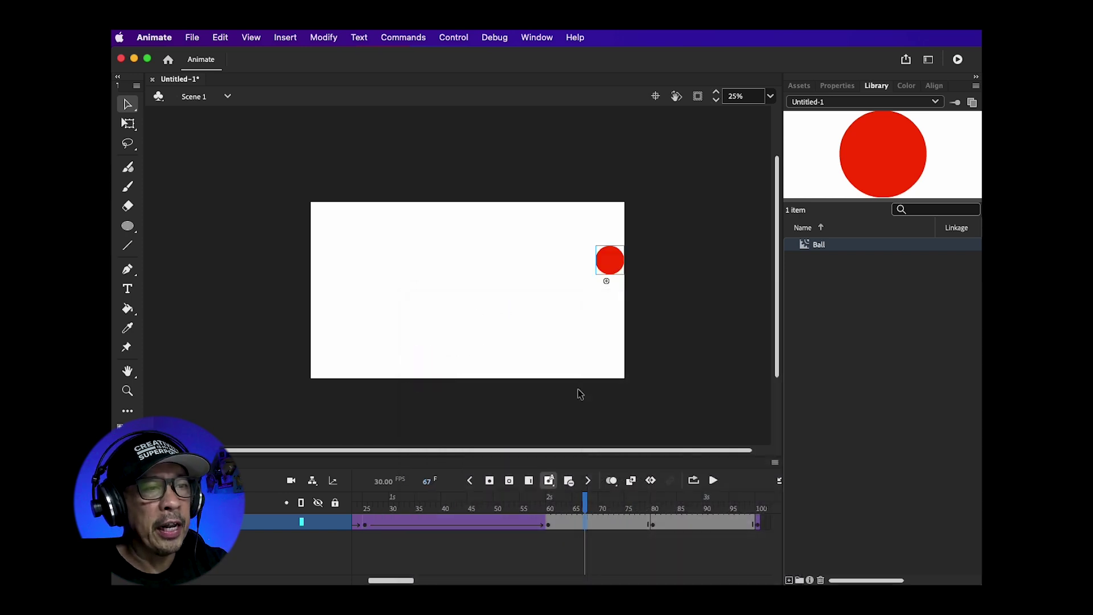
{"action": "left_click", "coordinate": [686, 523]}
{"action": "right_click", "coordinate": [686, 524]}
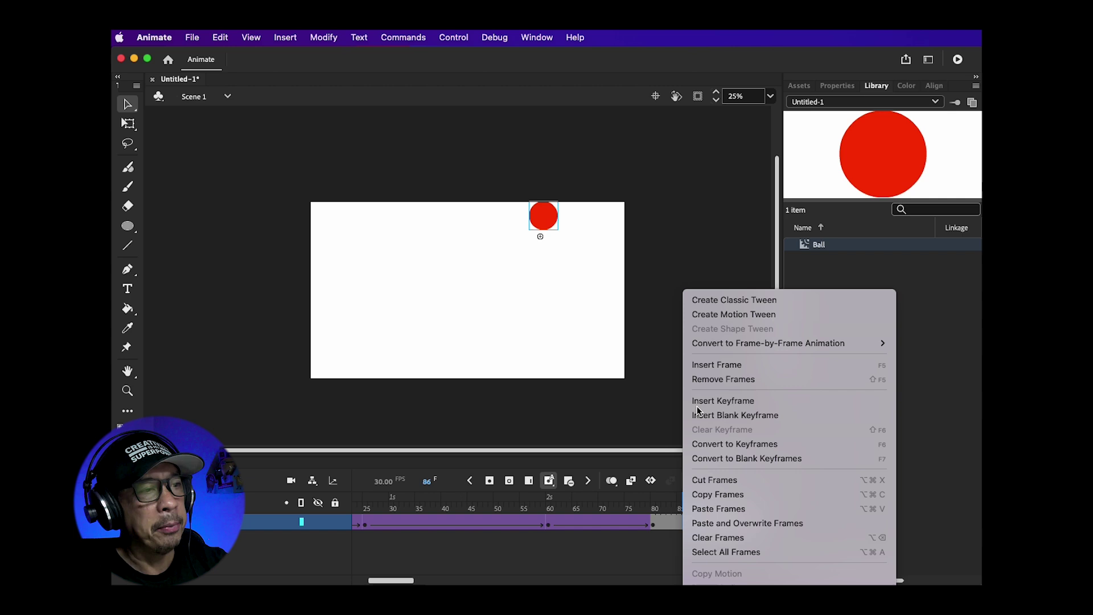
{"action": "left_click", "coordinate": [699, 299]}
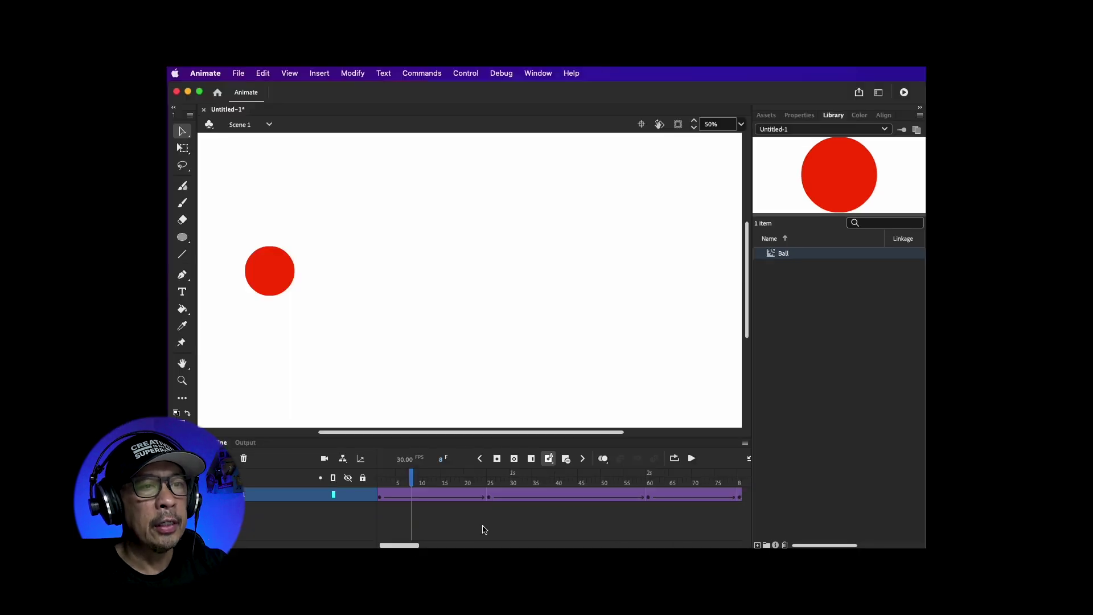
Turn on looping, stretch the loop range across all 100 frames, and play the animation
{"action": "left_click", "coordinate": [674, 459]}
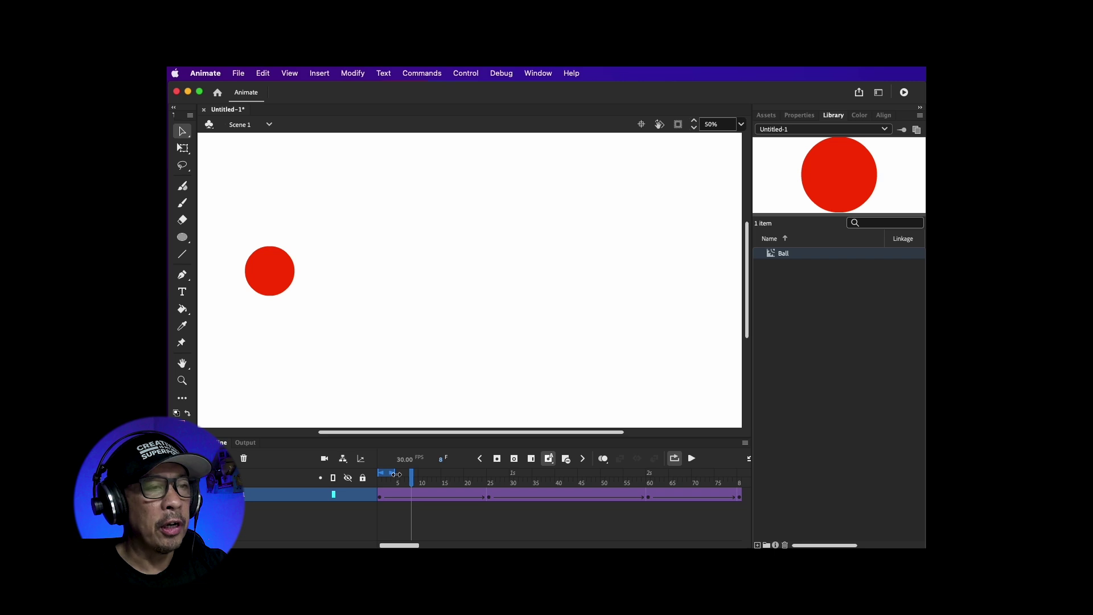
{"action": "mouse_move", "coordinate": [396, 474]}
{"action": "left_mouse_down"}
{"action": "mouse_move", "coordinate": [672, 469]}
{"action": "mouse_move", "coordinate": [753, 481]}
{"action": "mouse_move", "coordinate": [734, 496]}
{"action": "left_mouse_up"}
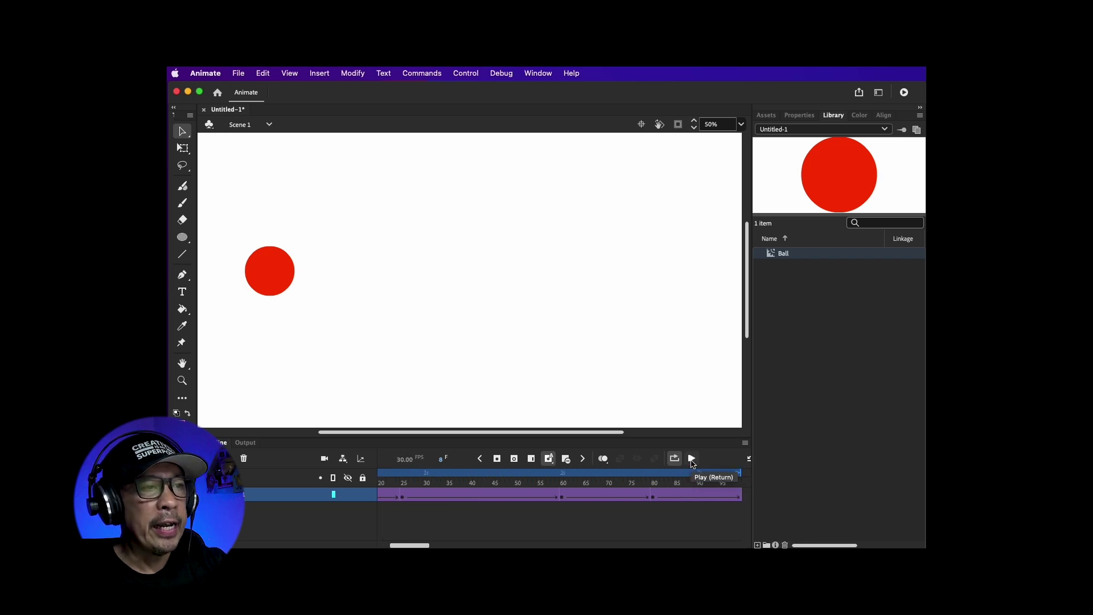
{"action": "left_click", "coordinate": [691, 458]}
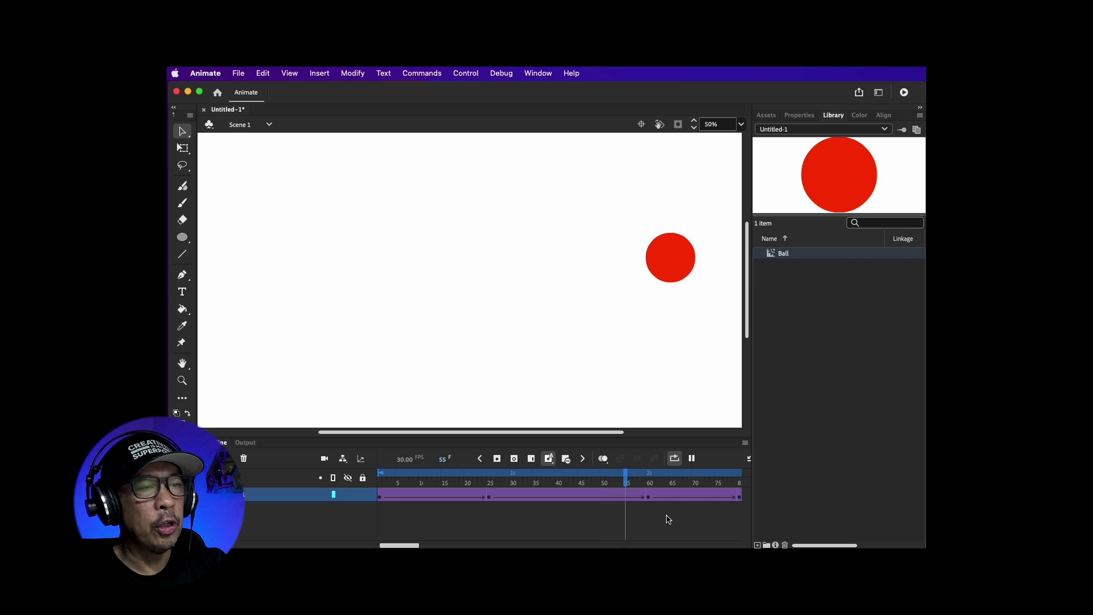